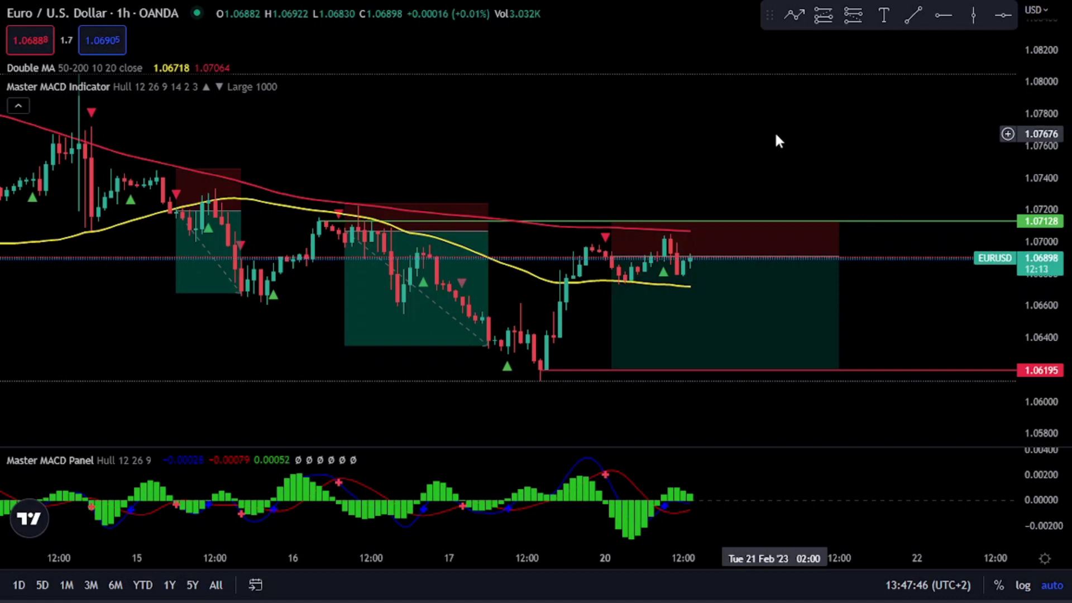
Examine the stop, target and risk/reward figures of the short position drawings on the EURUSD chart
mouse_move(769, 321)
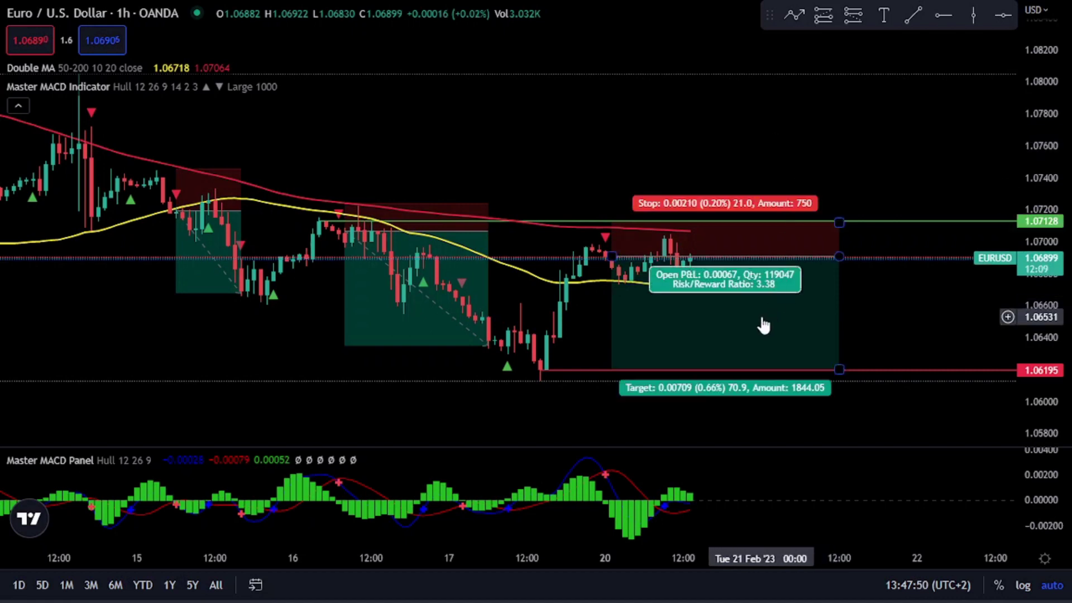
mouse_move(474, 330)
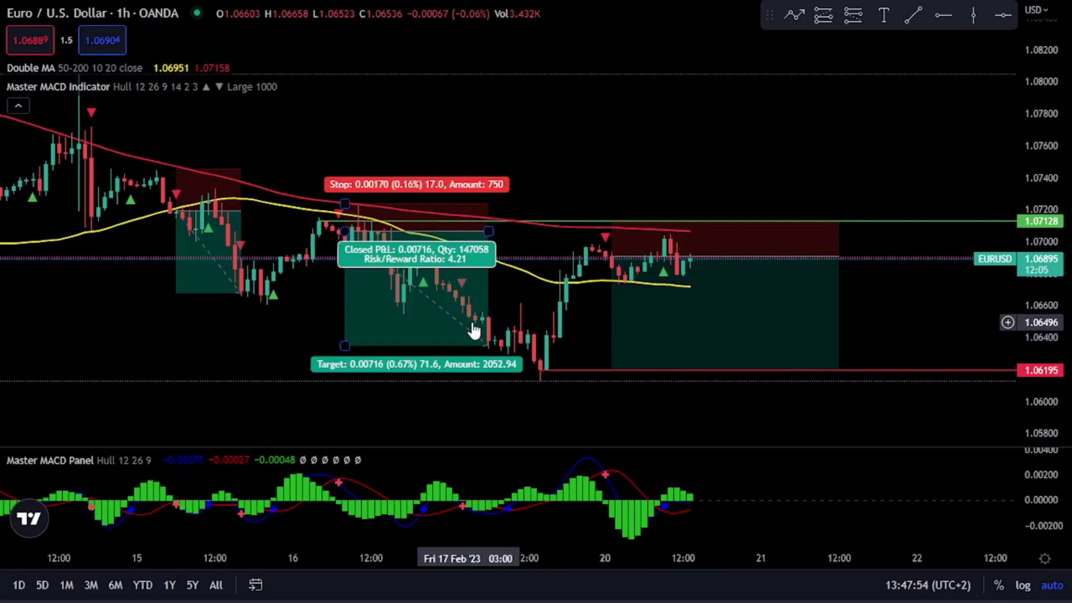
mouse_move(234, 282)
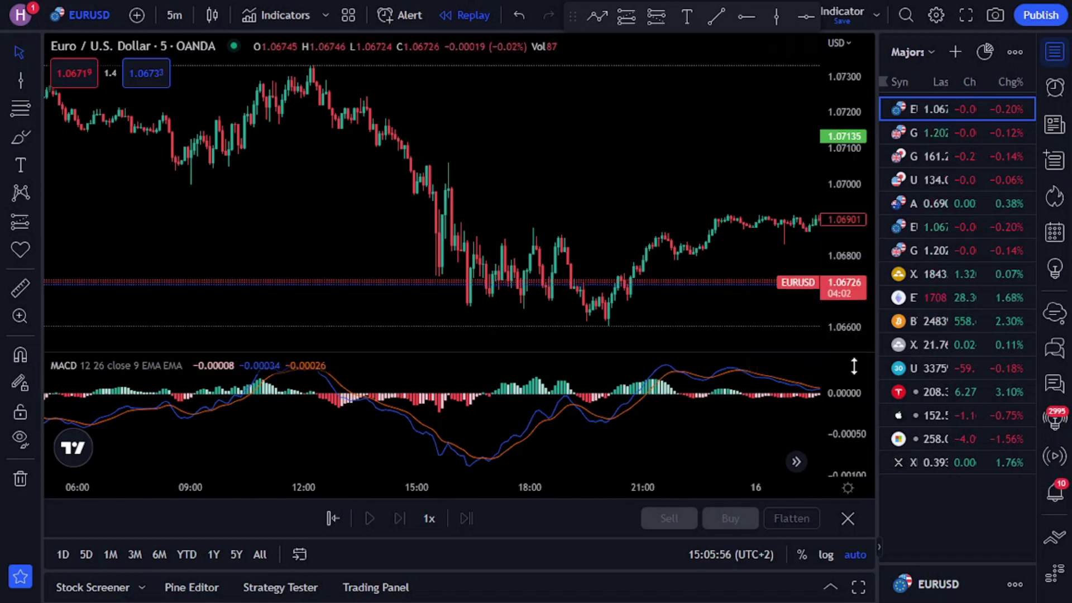
Enlarge the MACD pane to review the indicator's input and style settings, and restore the pane to its normal size
click(813, 360)
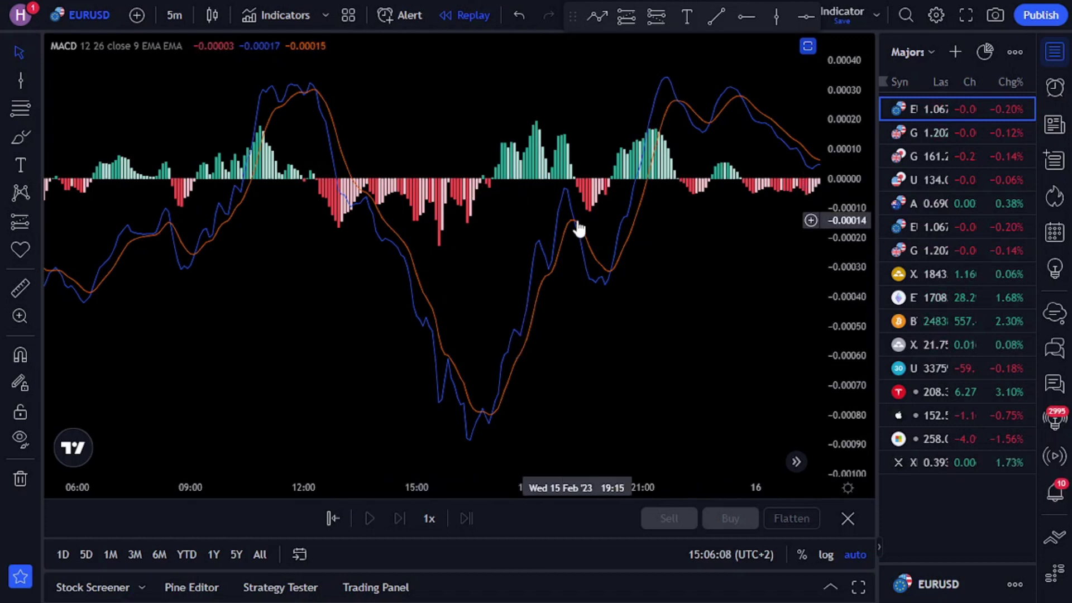
click(216, 46)
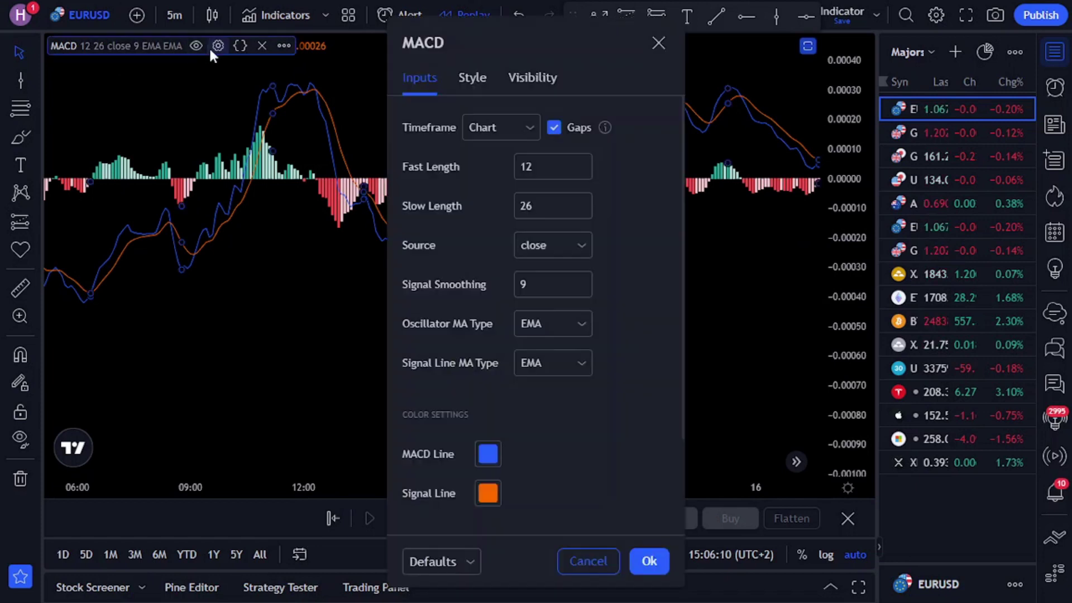
click(463, 75)
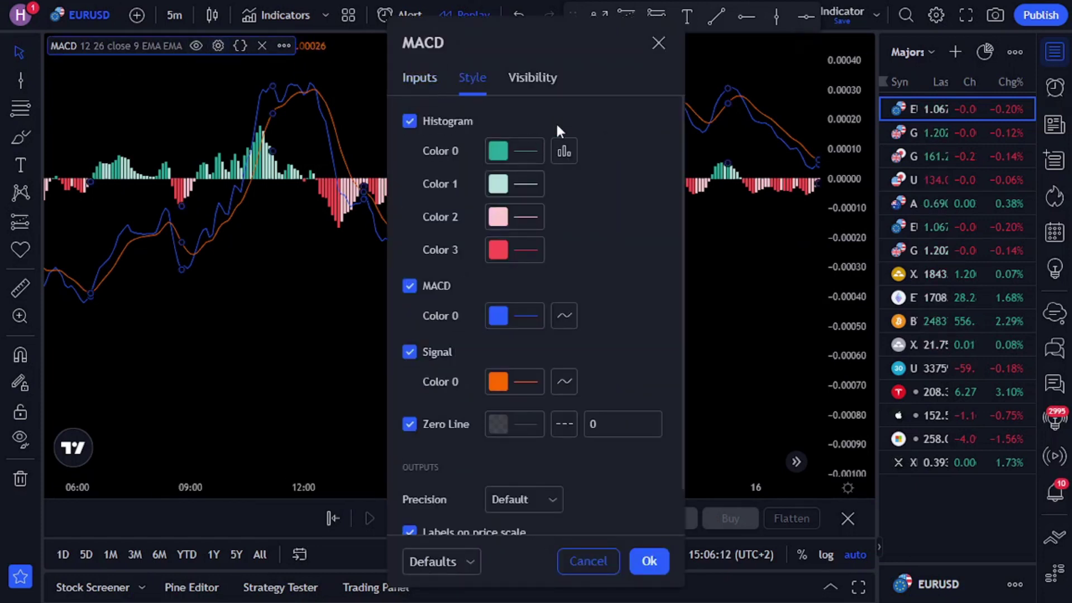
click(658, 43)
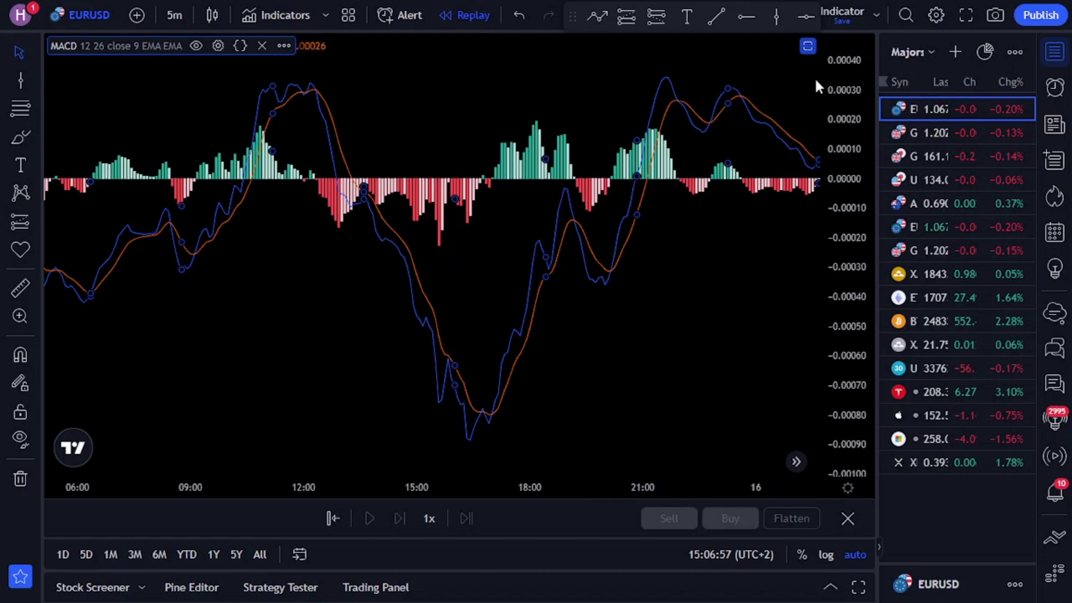
click(804, 46)
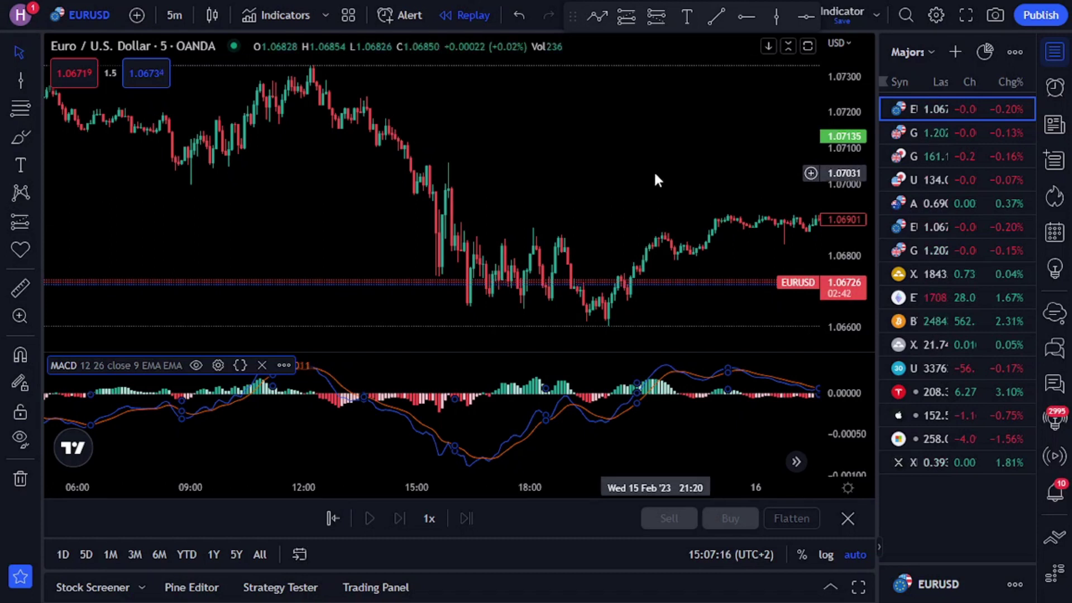
Add the favourite scripts Master MACD Indicator and Master MACD Panel to the chart, and remove the Master MACD Indicator again
click(283, 20)
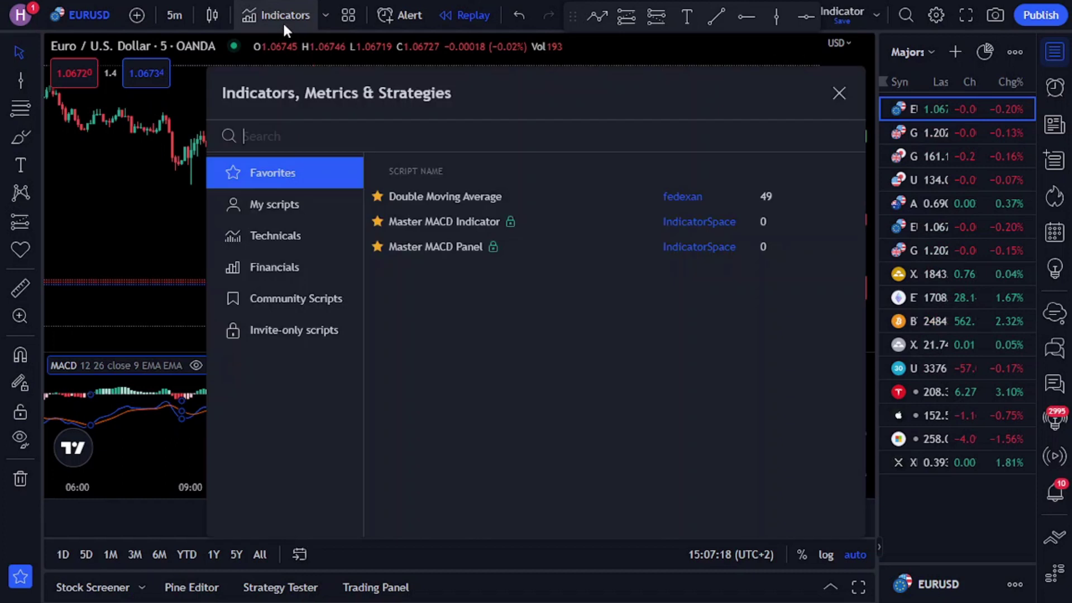
click(440, 217)
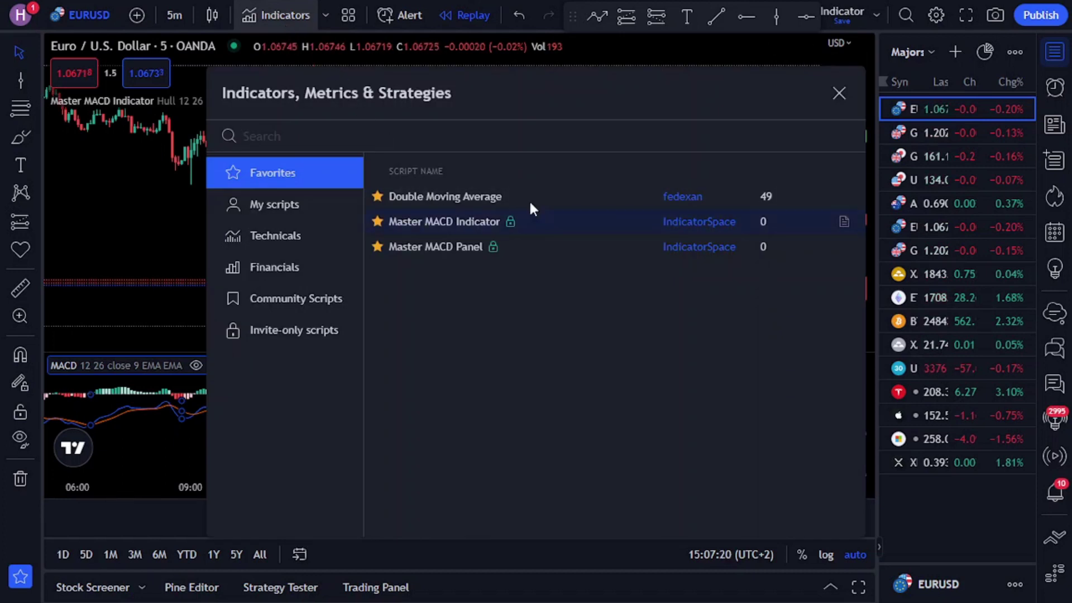
click(447, 247)
click(839, 93)
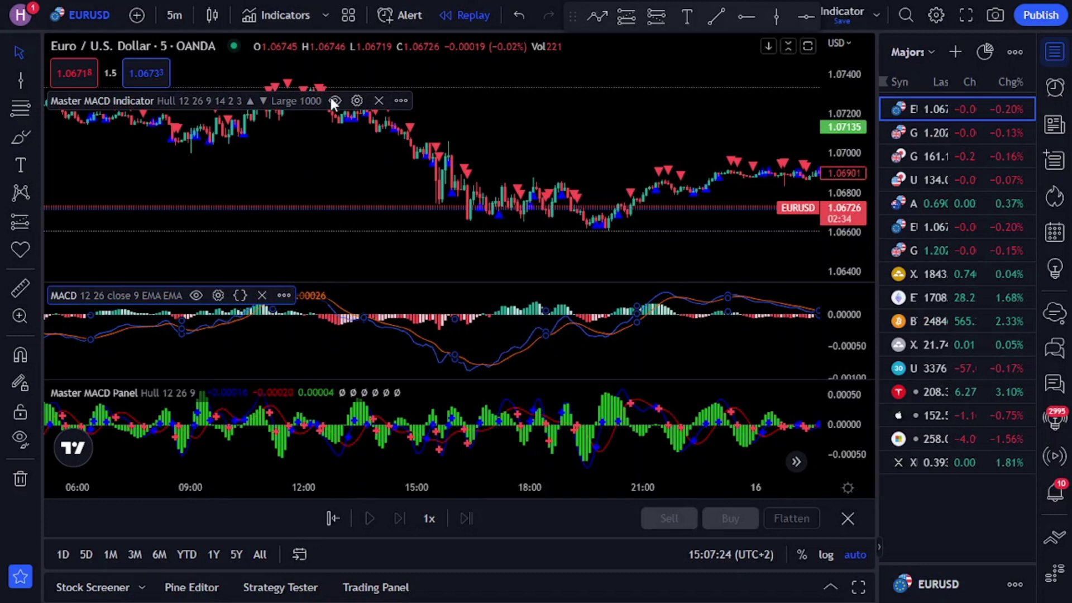
click(379, 102)
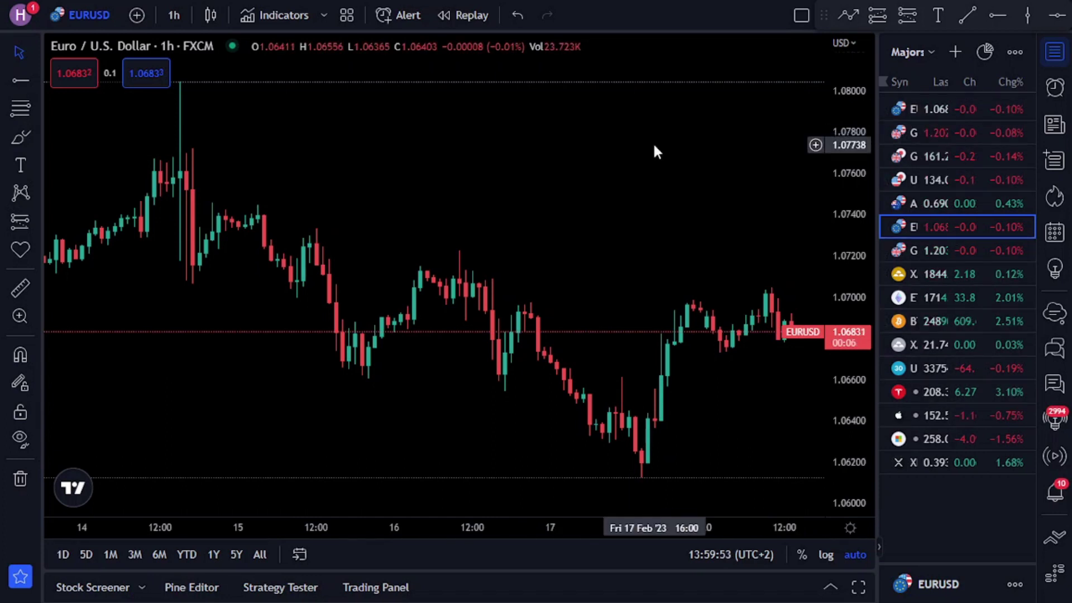
Search the indicators for "double moving", mark the community script Double Moving Average as a favourite and add it to the chart
click(286, 16)
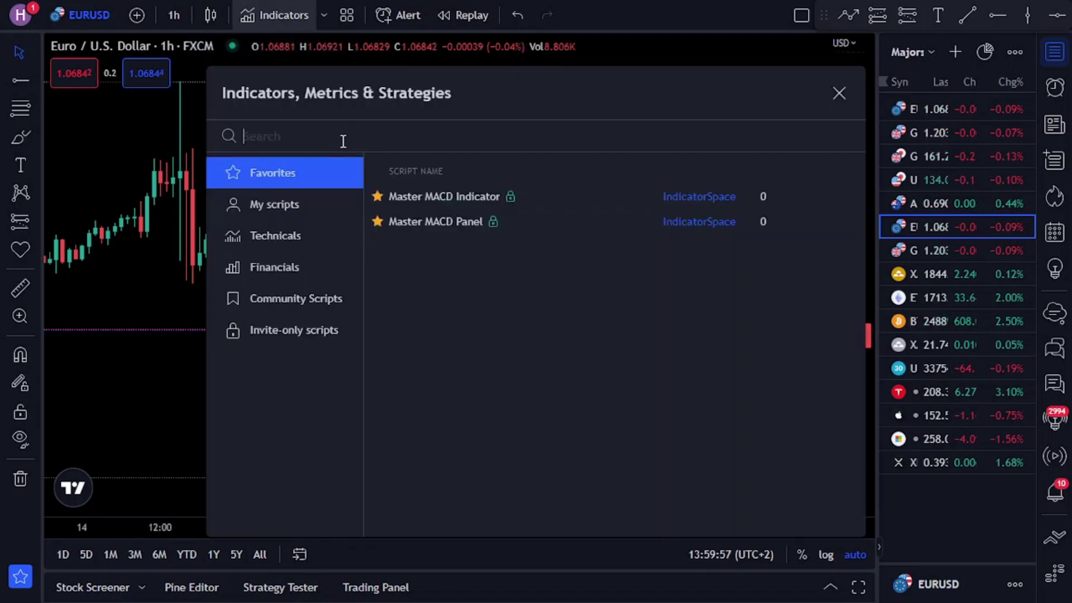
text(doub)
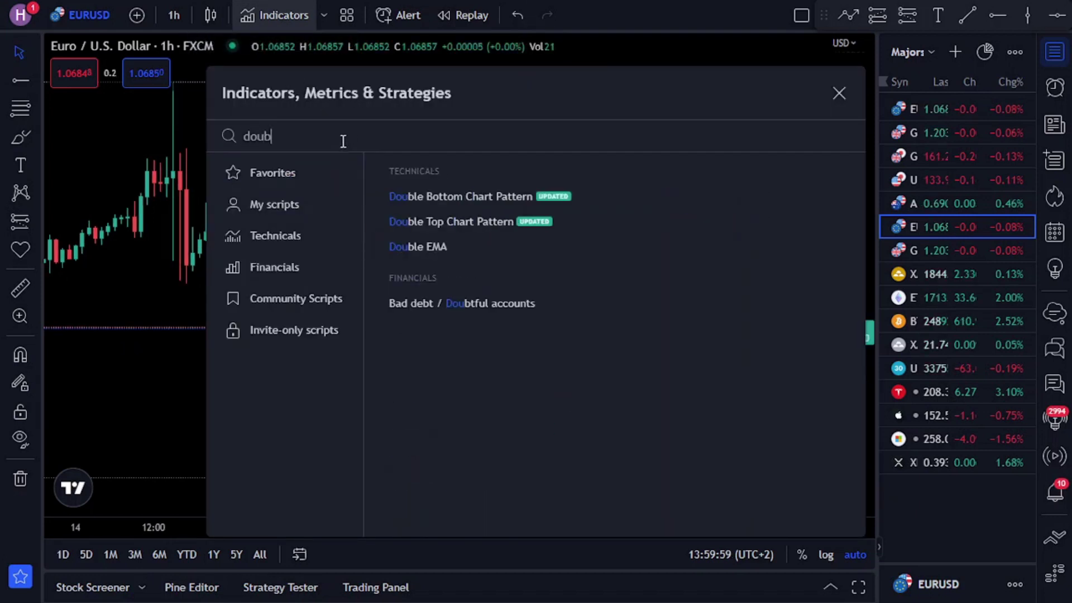
text(le)
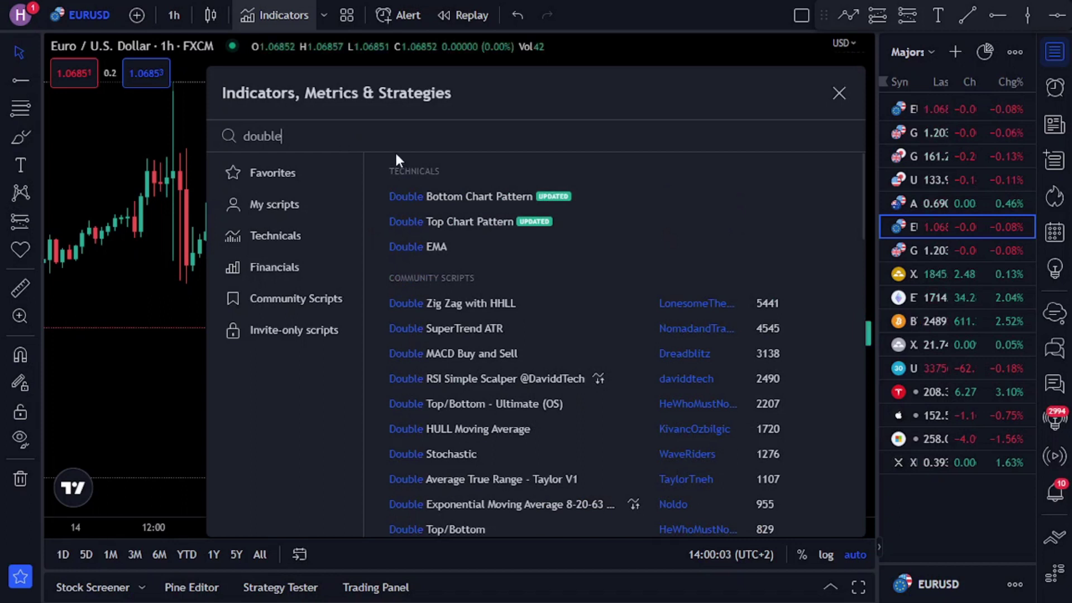
text( mov)
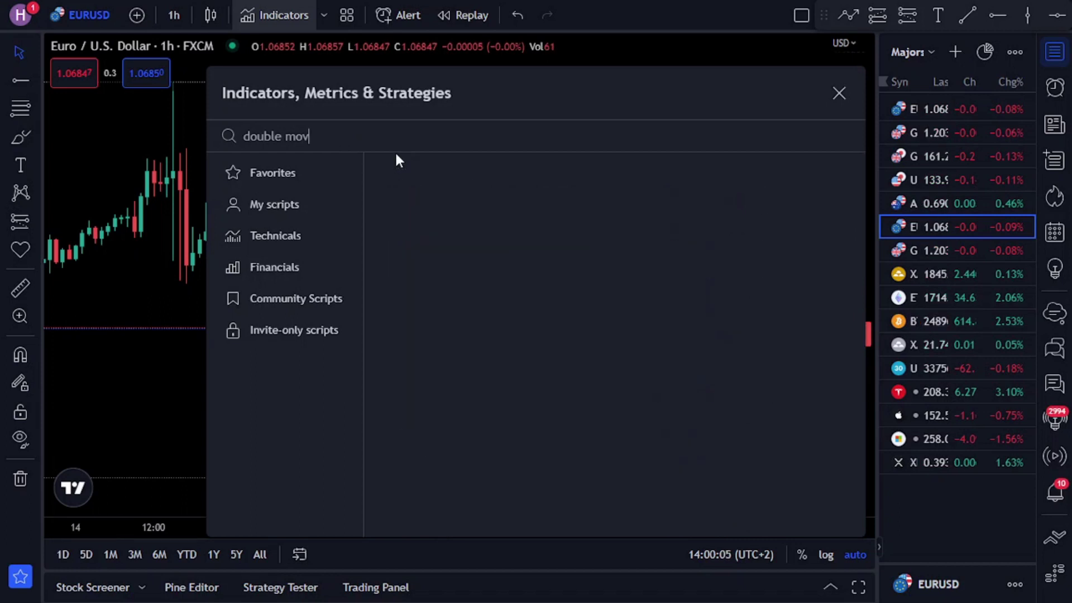
text(ing)
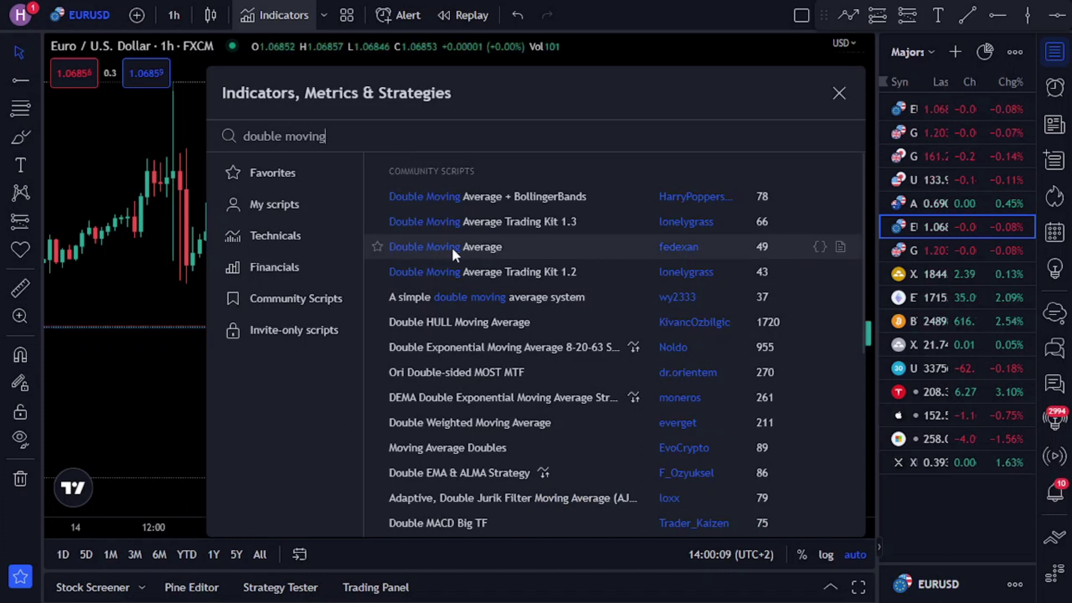
click(376, 246)
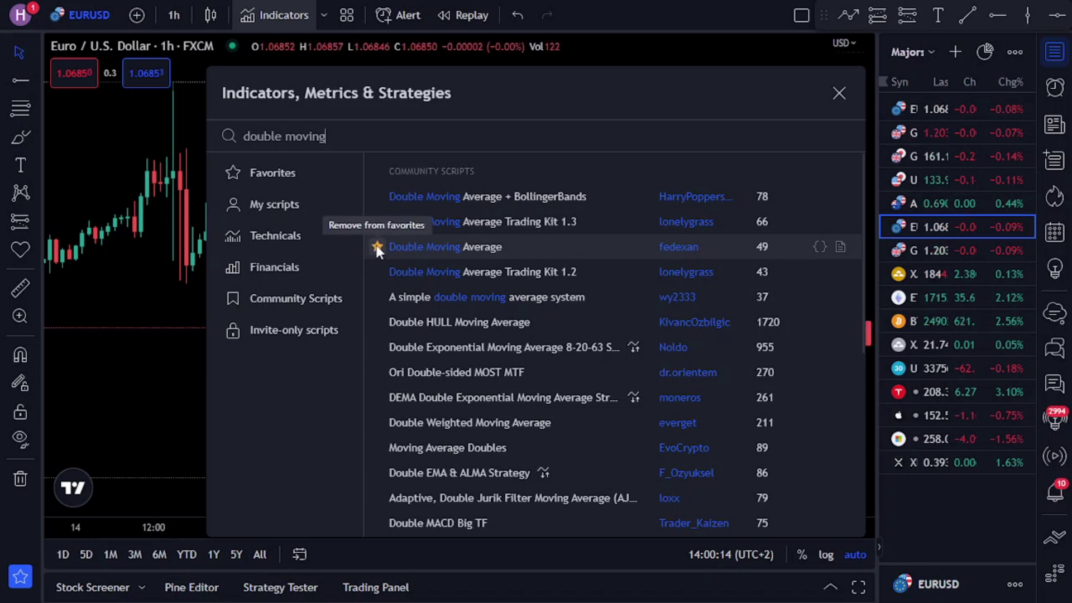
click(442, 246)
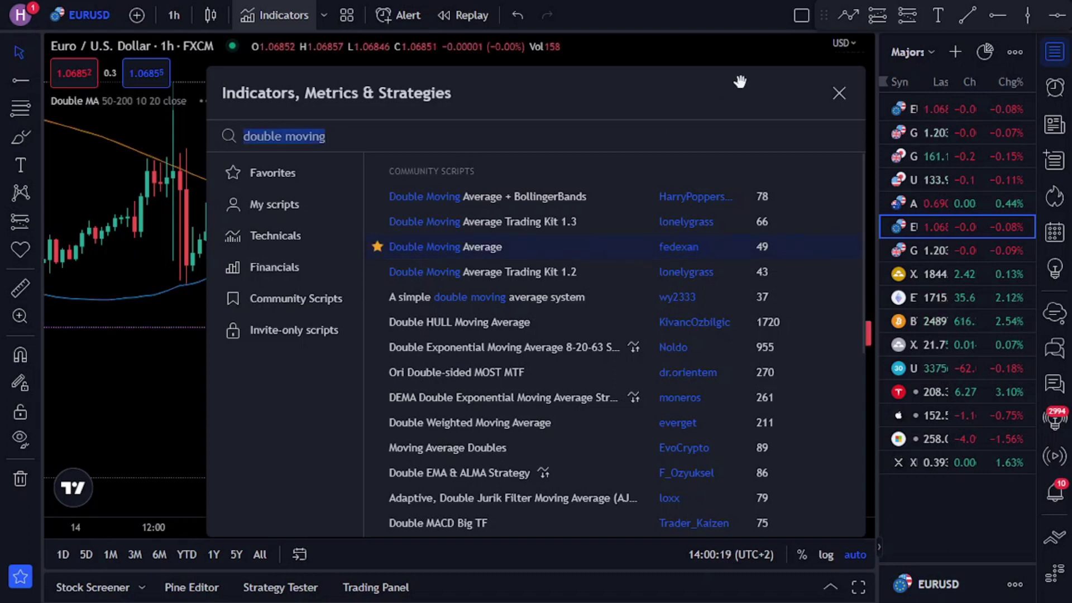
click(839, 93)
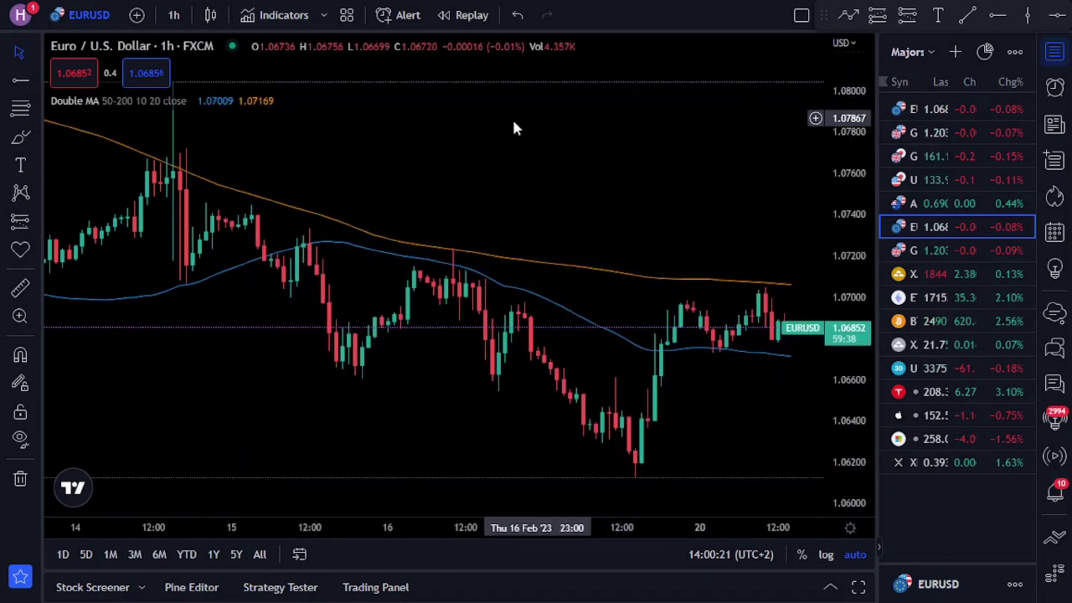
Set the colour of the Double MA indicator's M1 line to yellow
drag(414, 162, 313, 163)
mouse_move(189, 103)
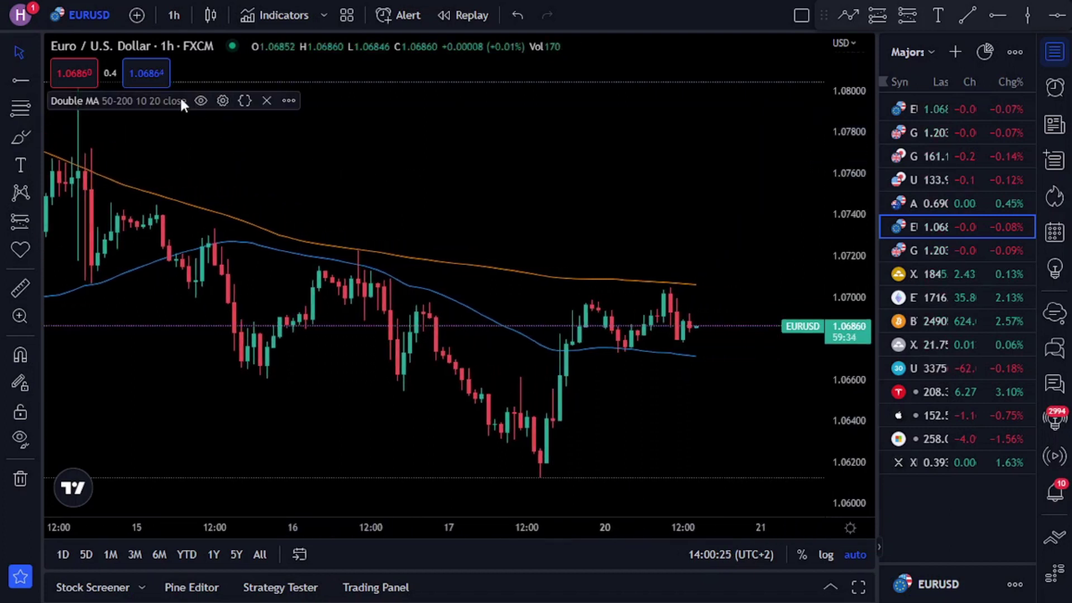
click(224, 101)
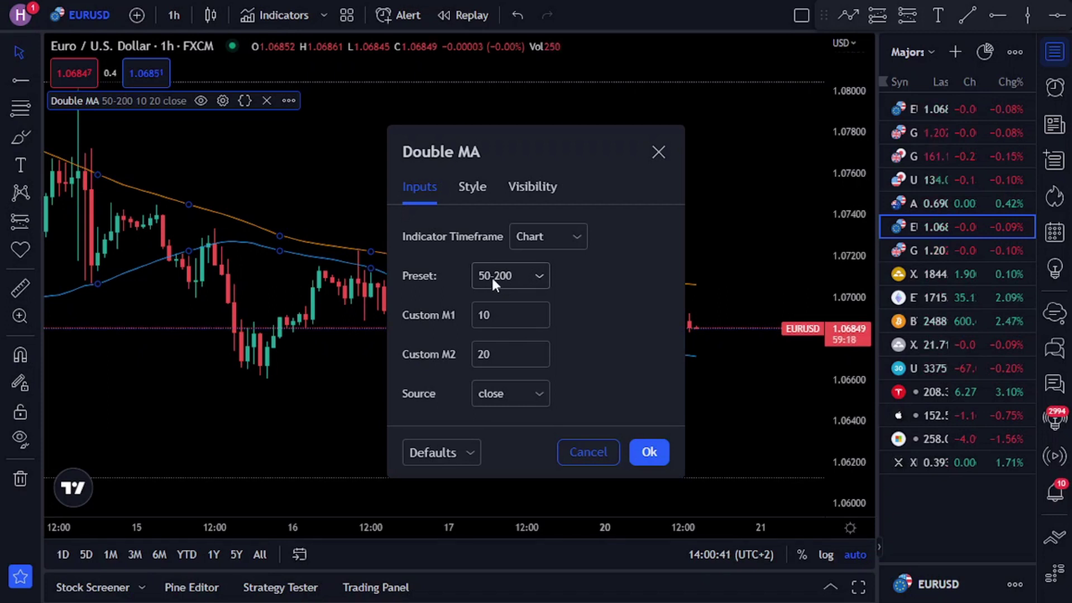
click(467, 187)
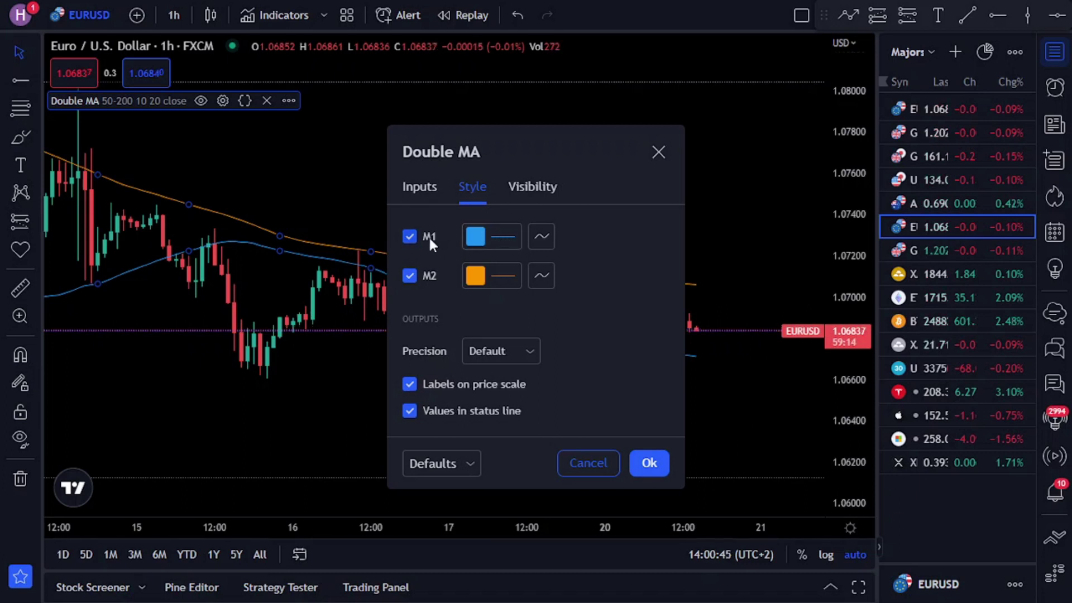
click(497, 235)
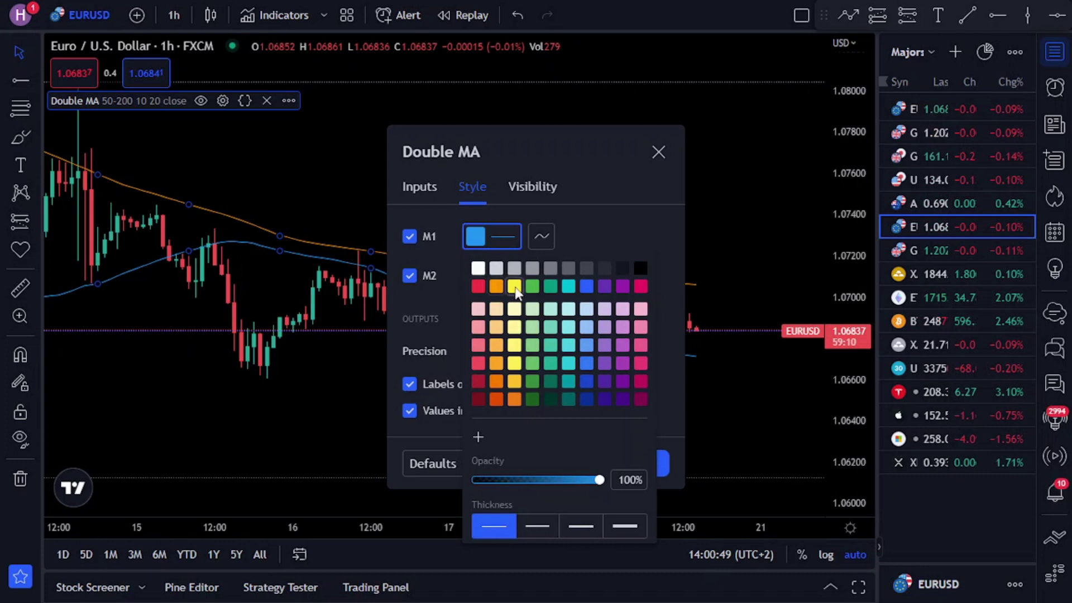
click(483, 287)
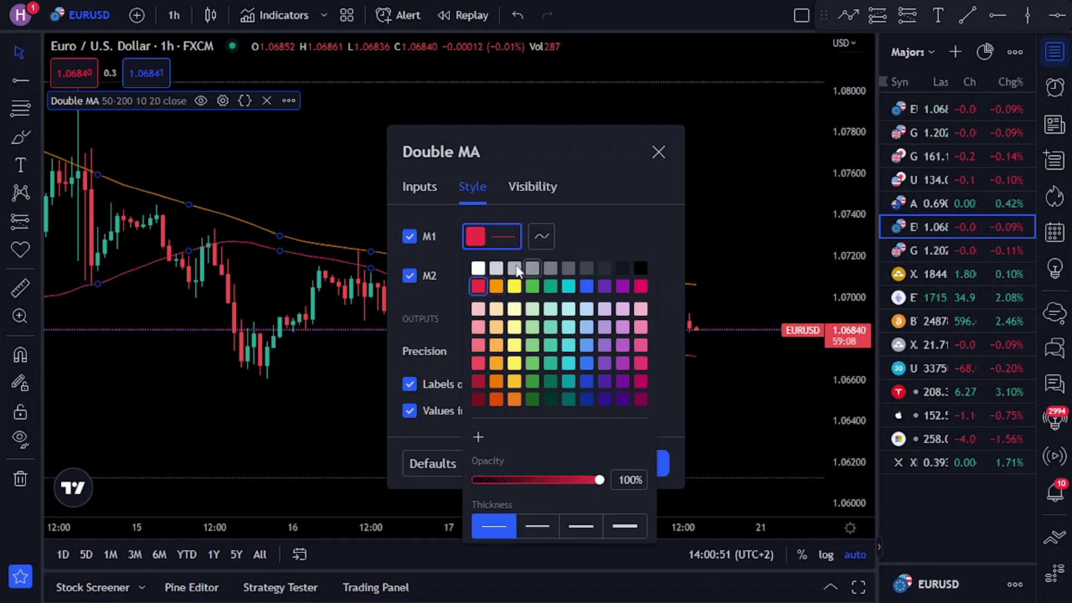
click(515, 286)
click(565, 241)
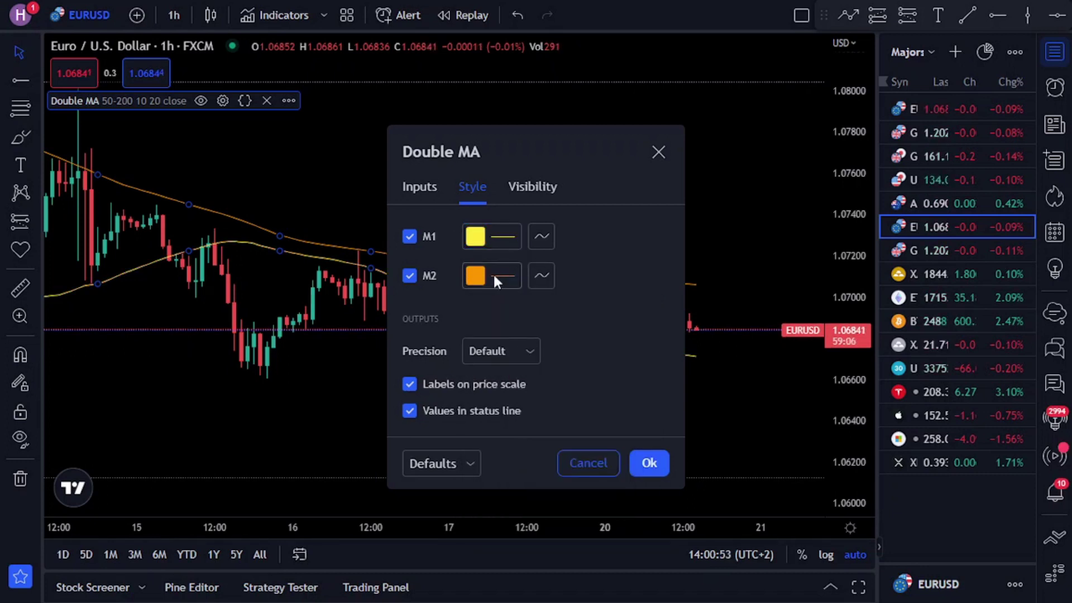
Set the colour of the Double MA's M2 line to red and apply the style settings
click(492, 274)
click(478, 325)
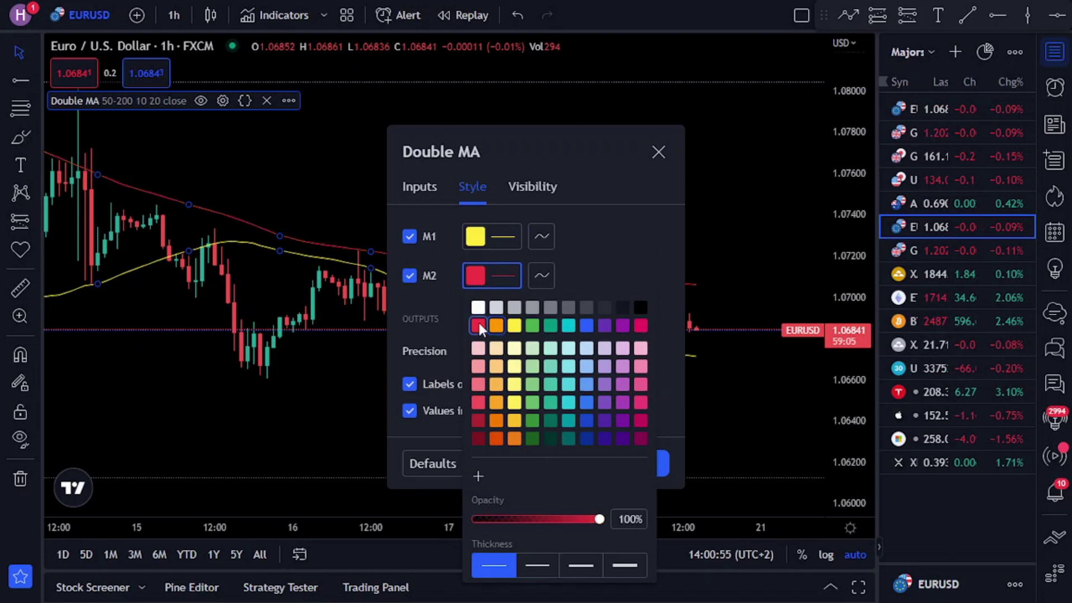
click(605, 263)
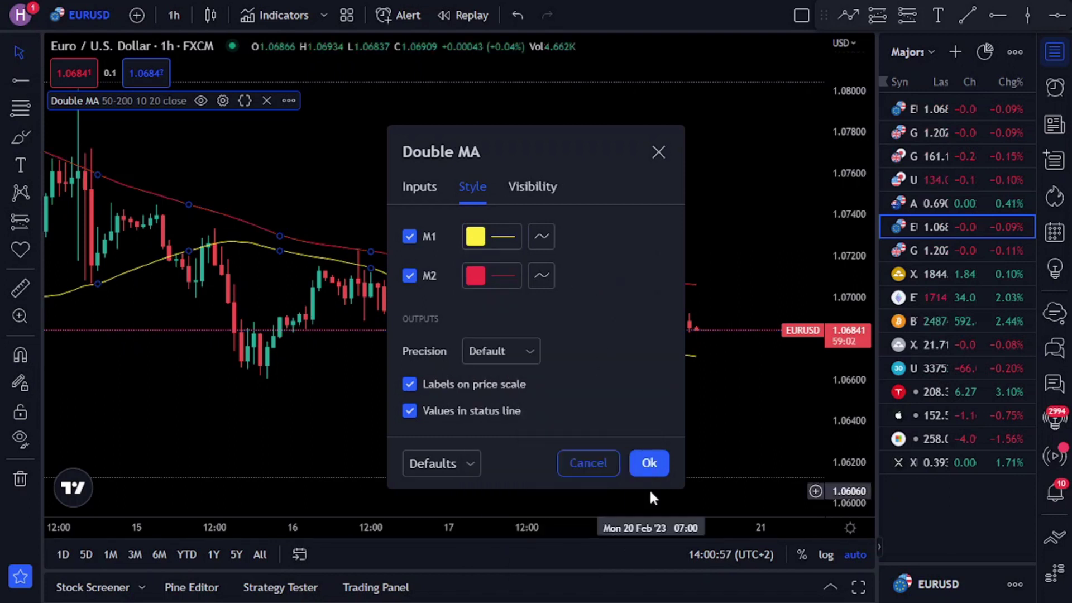
click(649, 463)
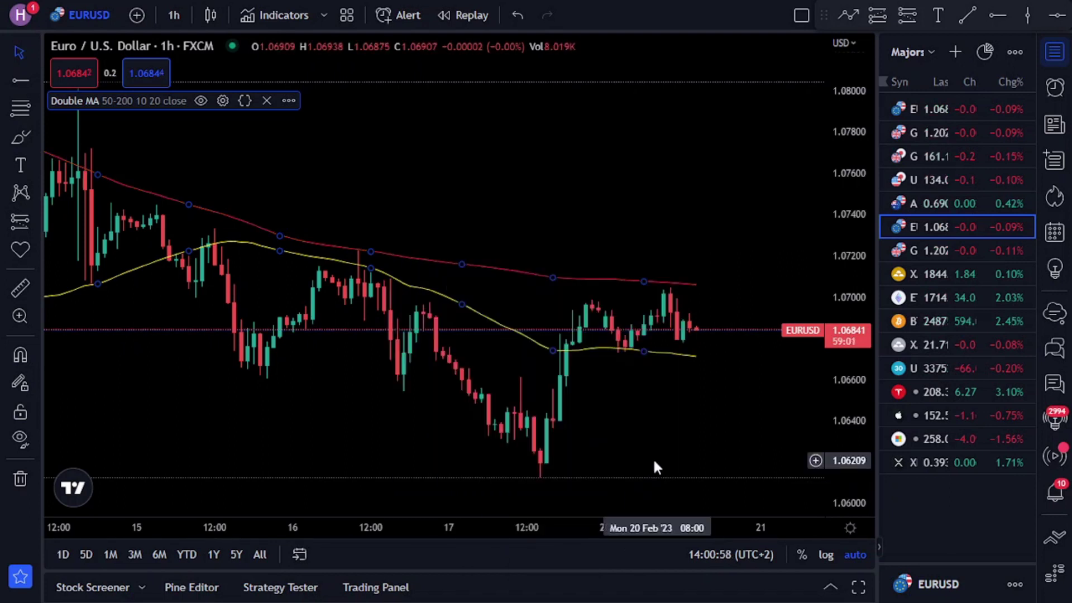
click(543, 177)
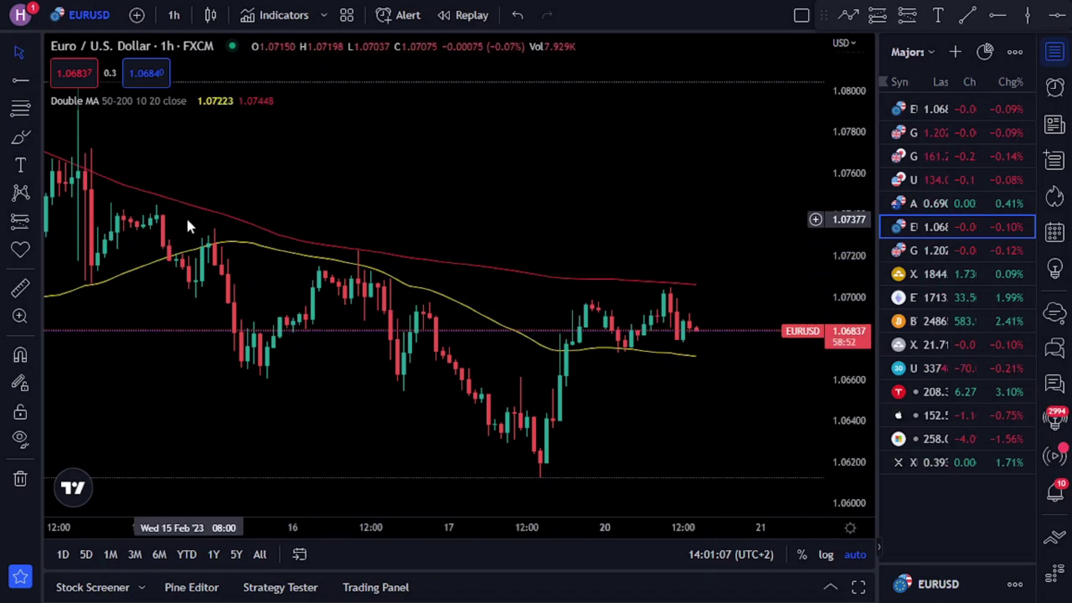
Examine how the EURUSD price moved relative to the two moving averages through the February history
drag(218, 335, 797, 411)
drag(112, 318, 709, 450)
drag(173, 244, 373, 307)
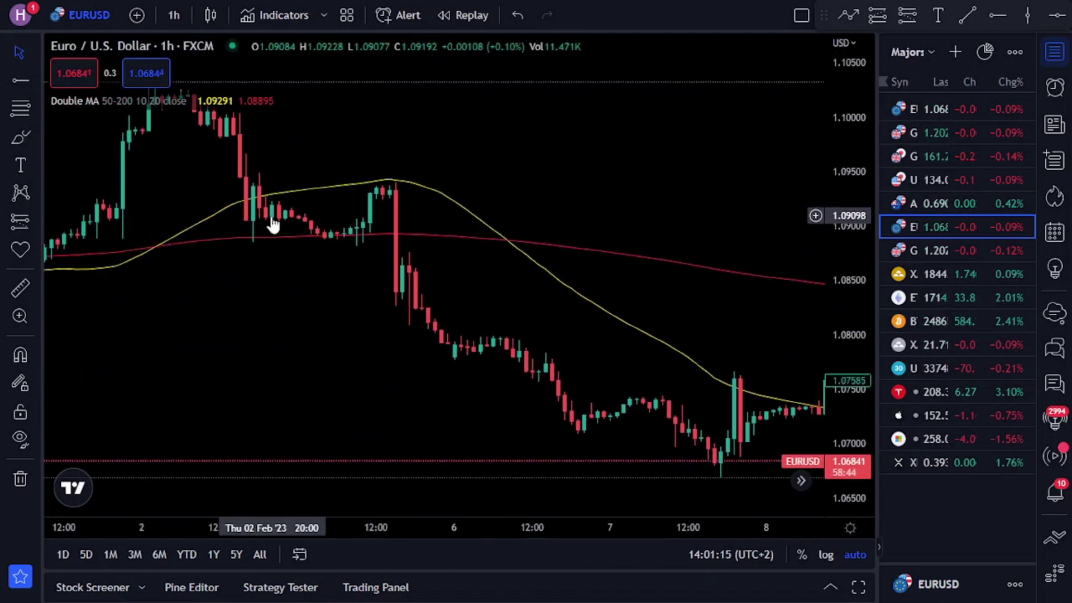
drag(535, 328, 89, 275)
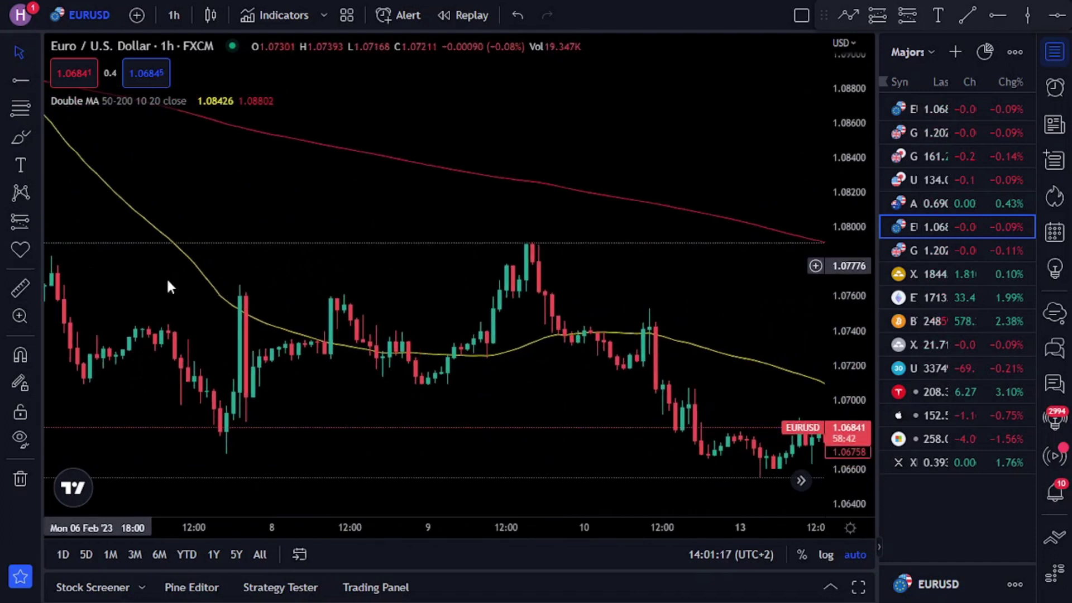
drag(586, 328, 170, 299)
drag(565, 337, 138, 286)
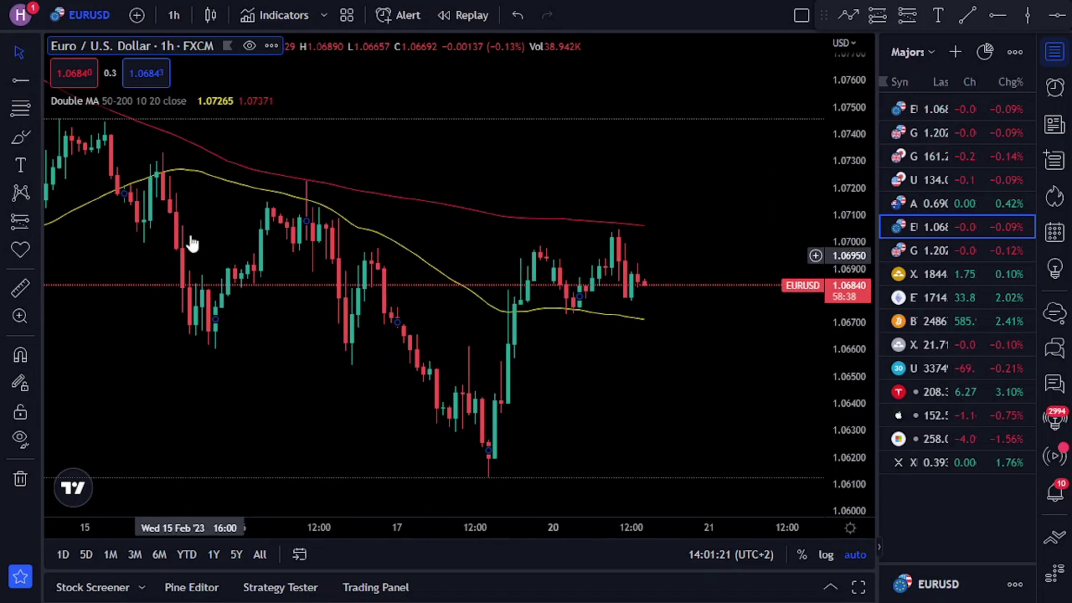
Add the favourite scripts Master MACD Indicator and Master MACD Panel to the EURUSD chart
click(269, 21)
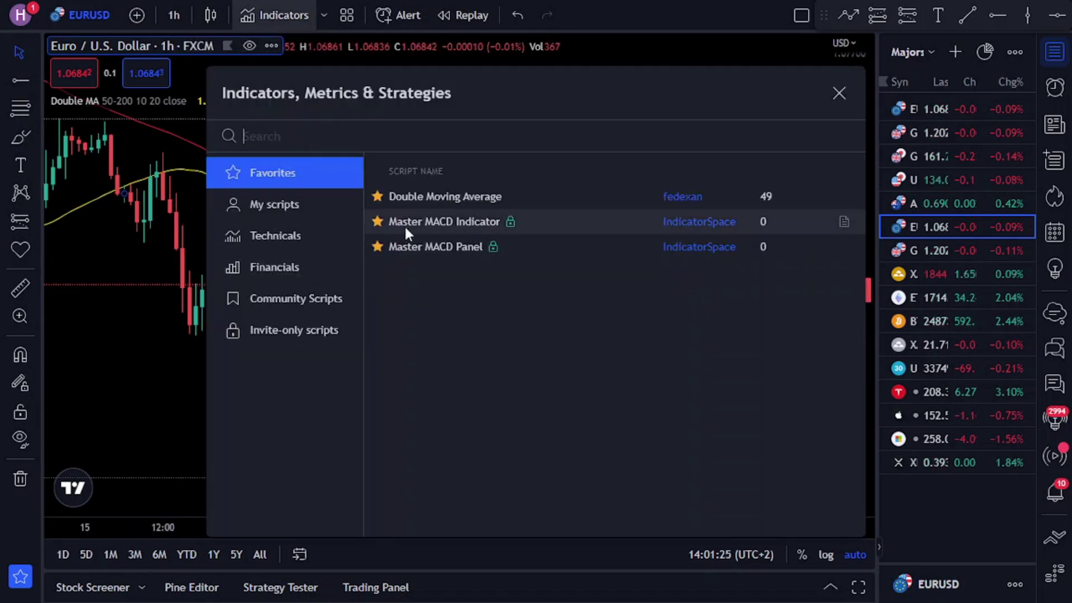
click(443, 221)
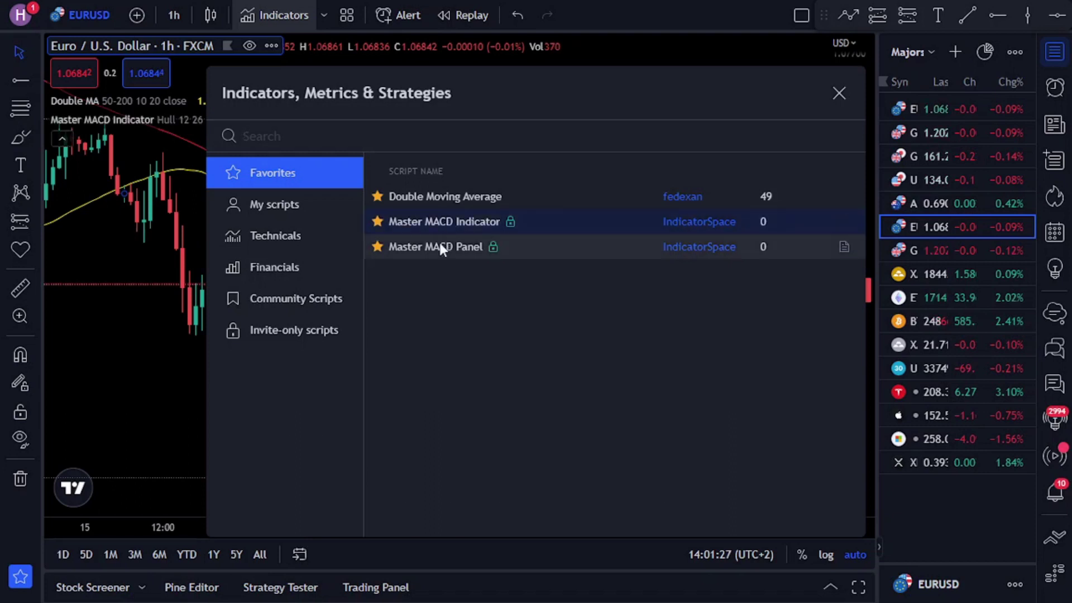
click(438, 245)
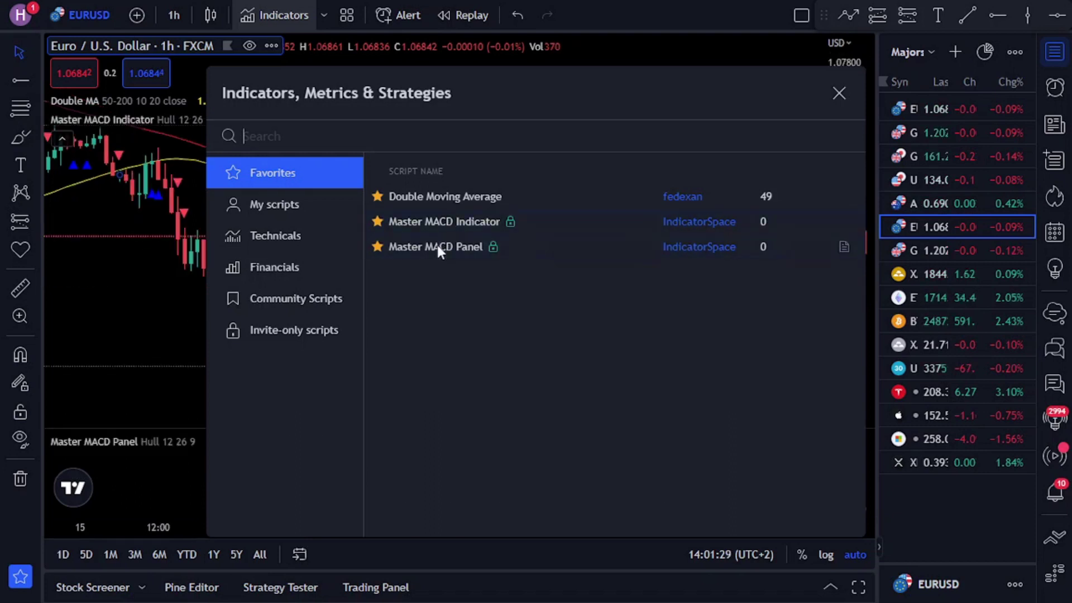
click(836, 94)
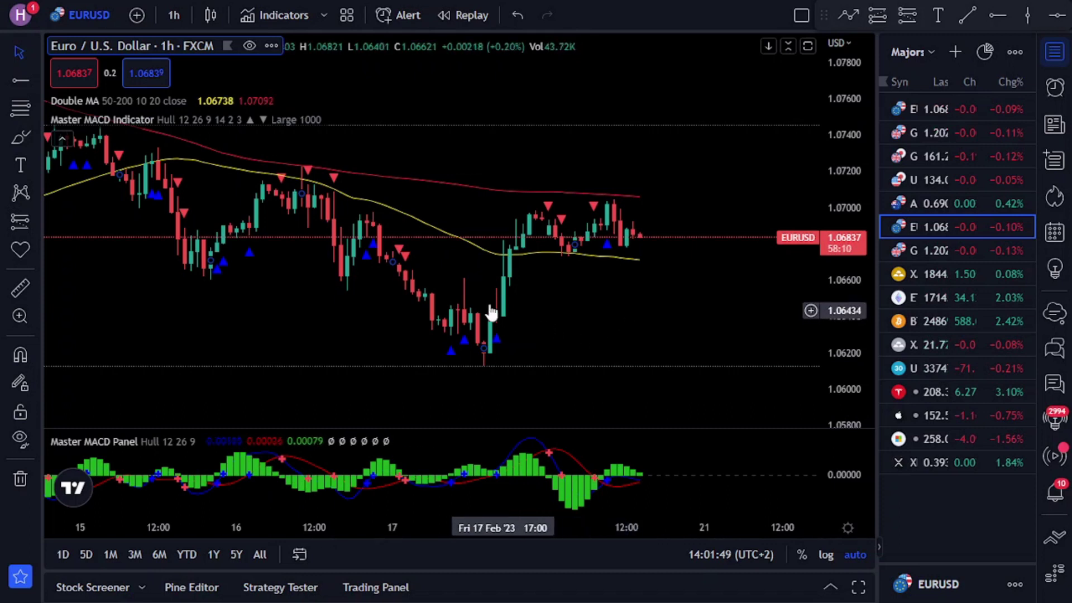
Turn off the Master MACD Indicator's arrows for MACD crossing the zero line and for signal crossing the zero line
click(356, 119)
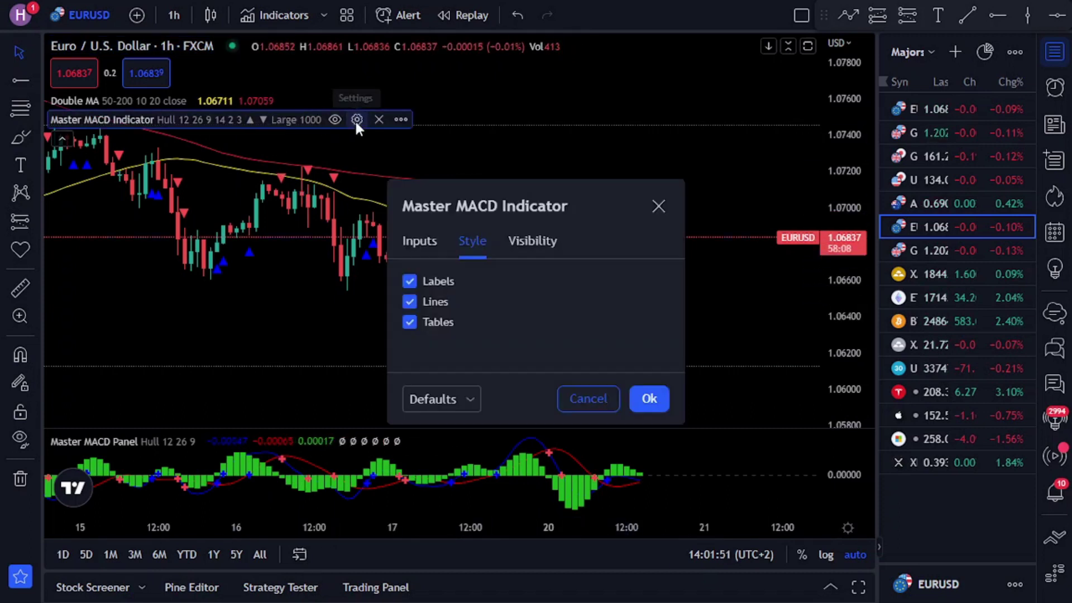
click(420, 240)
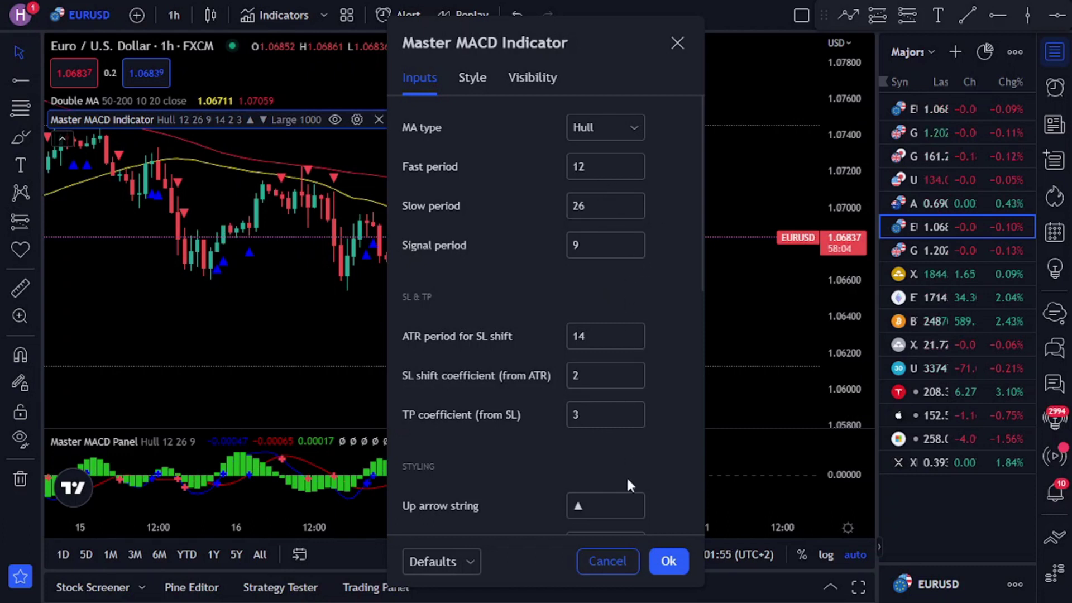
scroll(651, 242, down, 4)
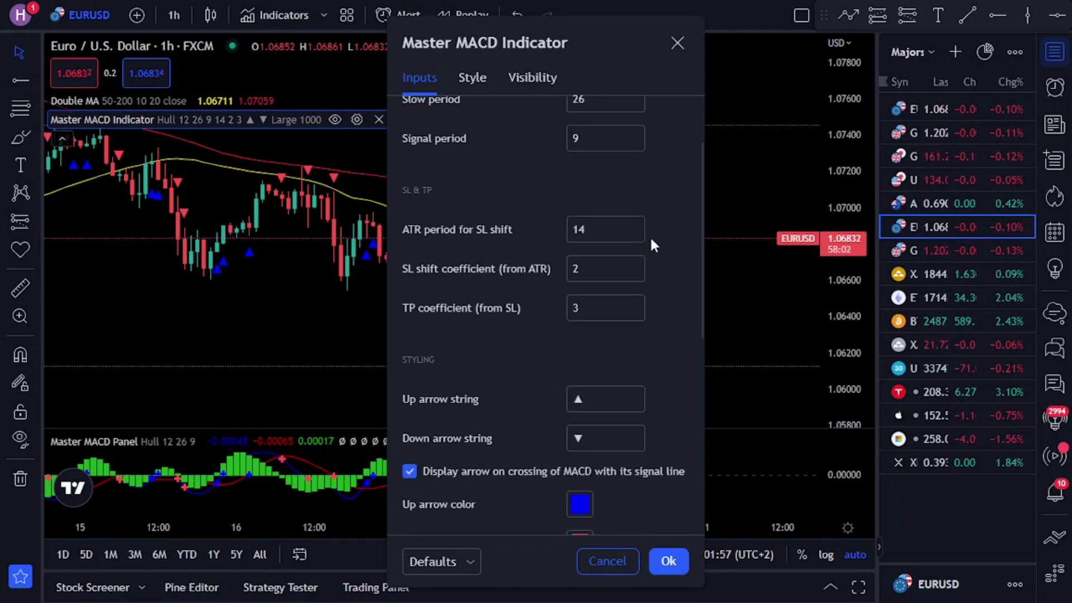
scroll(651, 236, down, 3)
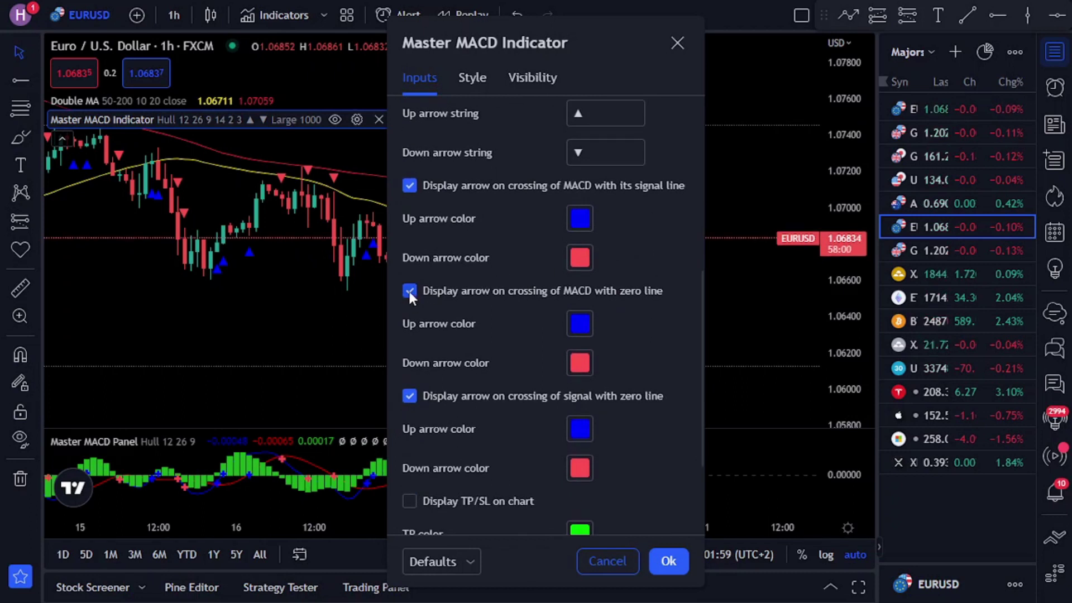
click(407, 395)
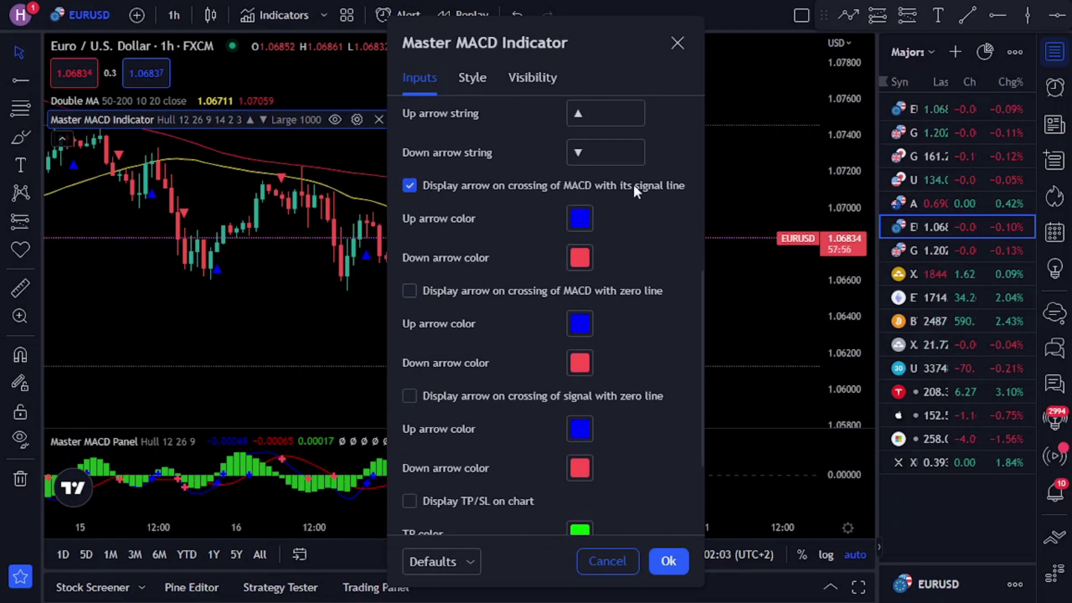
Set the Master MACD Indicator's up arrow color for MACD crossing its signal line to green and apply the settings
click(579, 212)
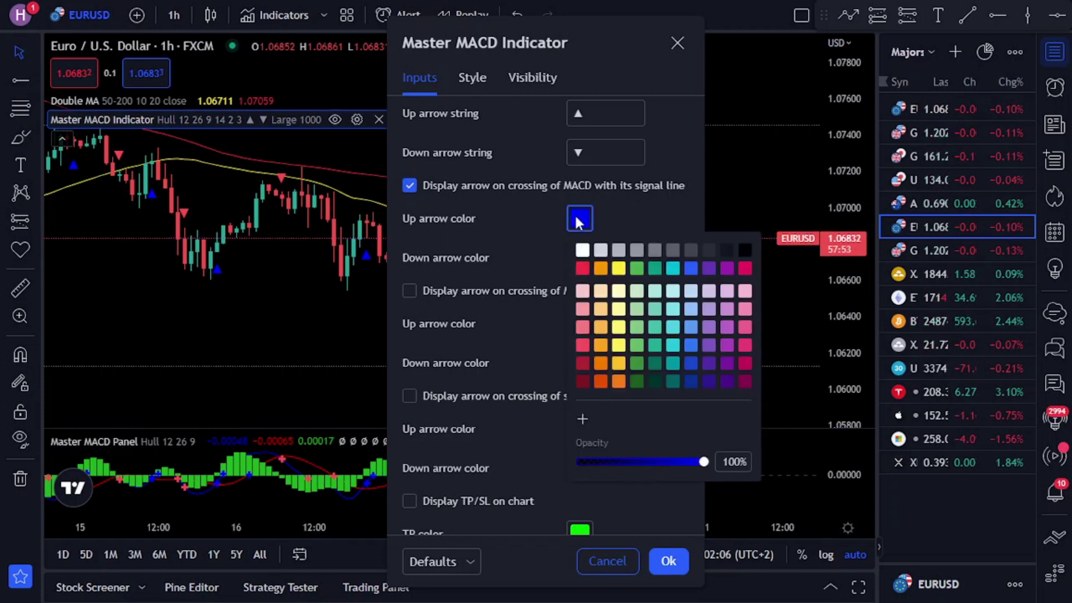
click(637, 268)
click(631, 210)
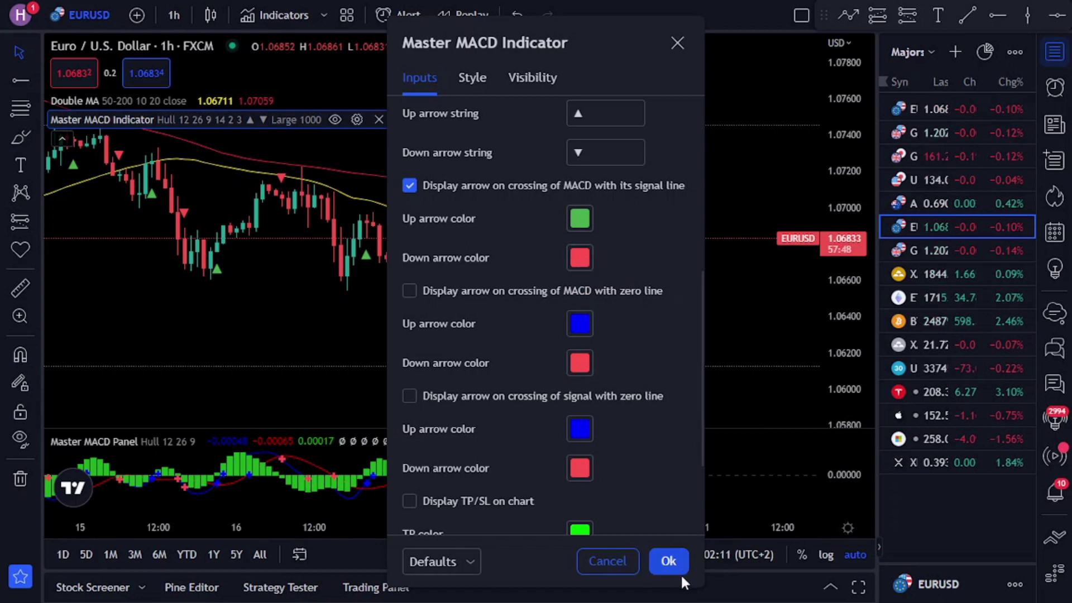
click(669, 565)
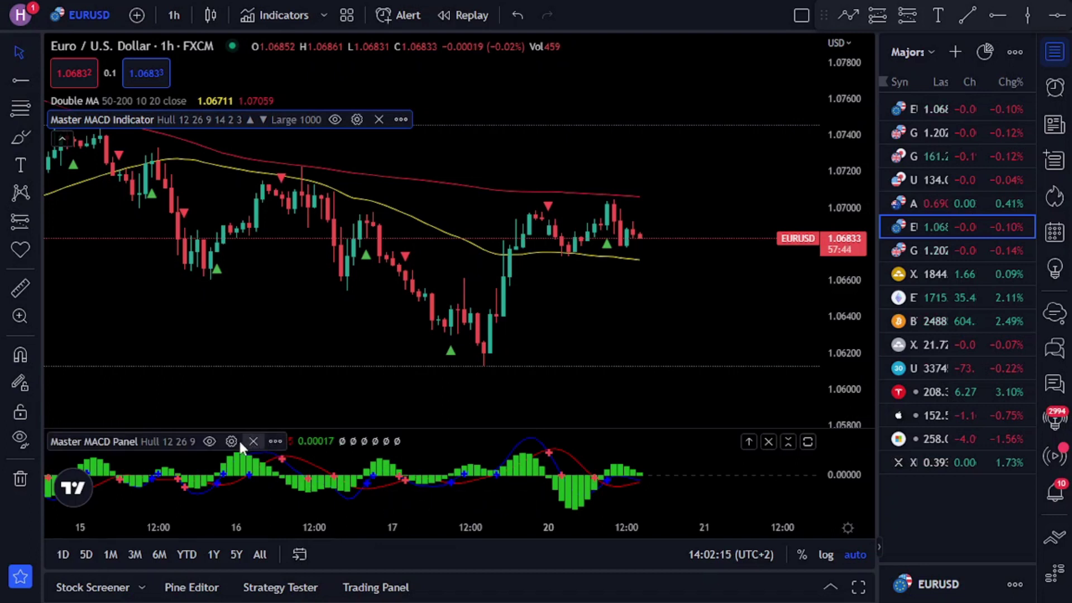
In the Master MACD Panel, disable both zero-line crossing arrows, set the signal-line up mark color to green and apply
click(233, 442)
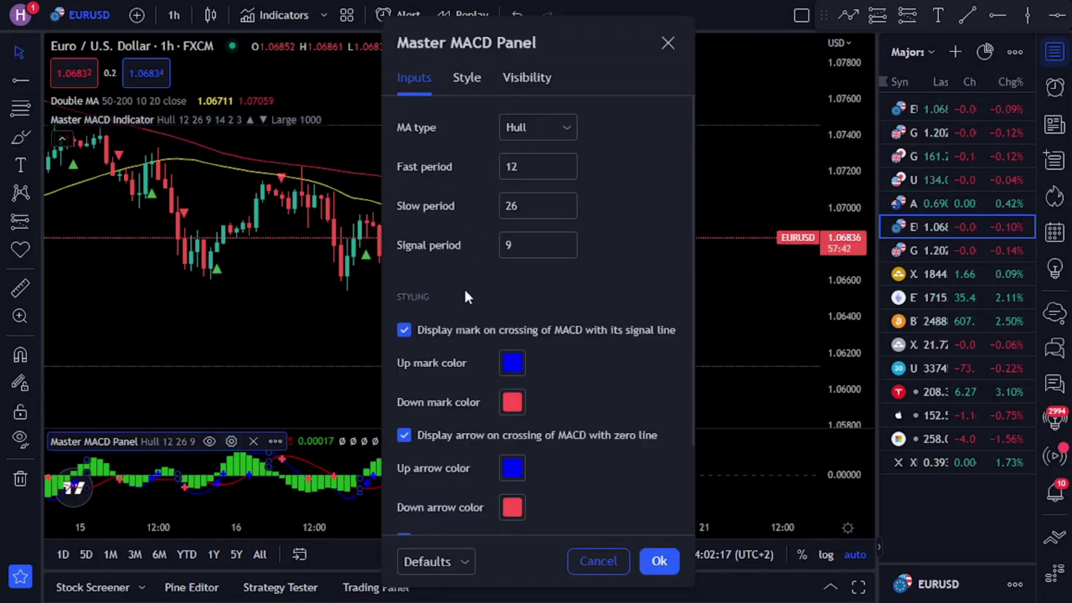
scroll(433, 306, down, 2)
click(404, 325)
click(404, 430)
click(511, 255)
click(569, 302)
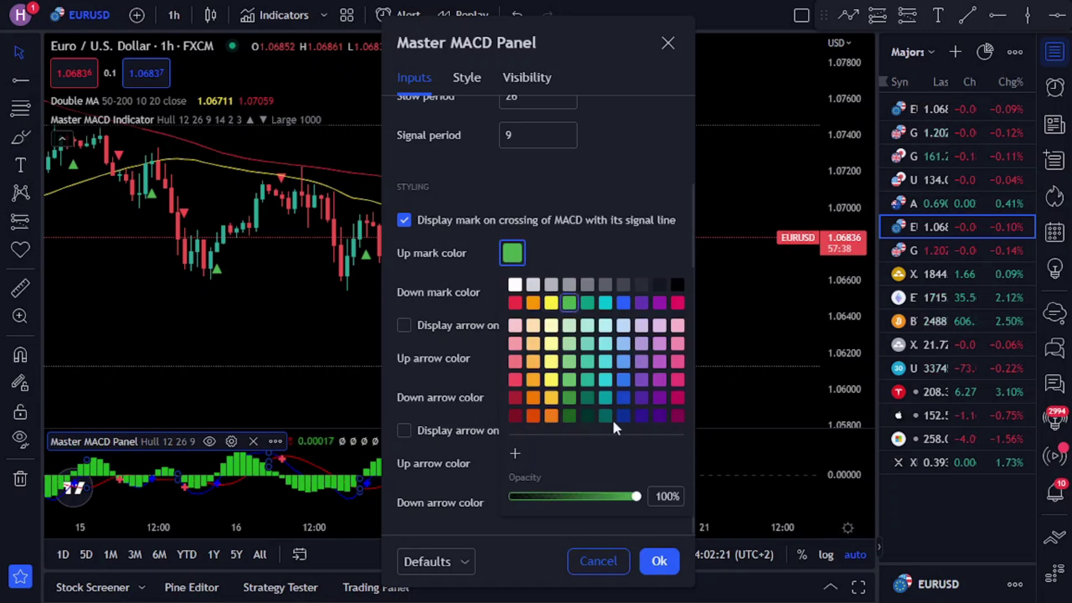
click(662, 560)
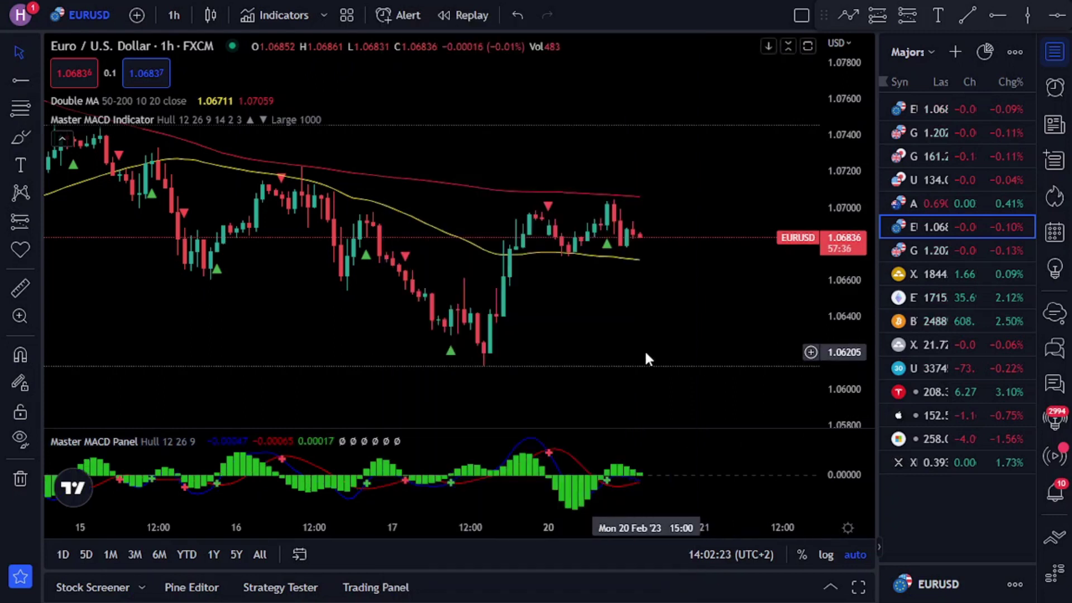
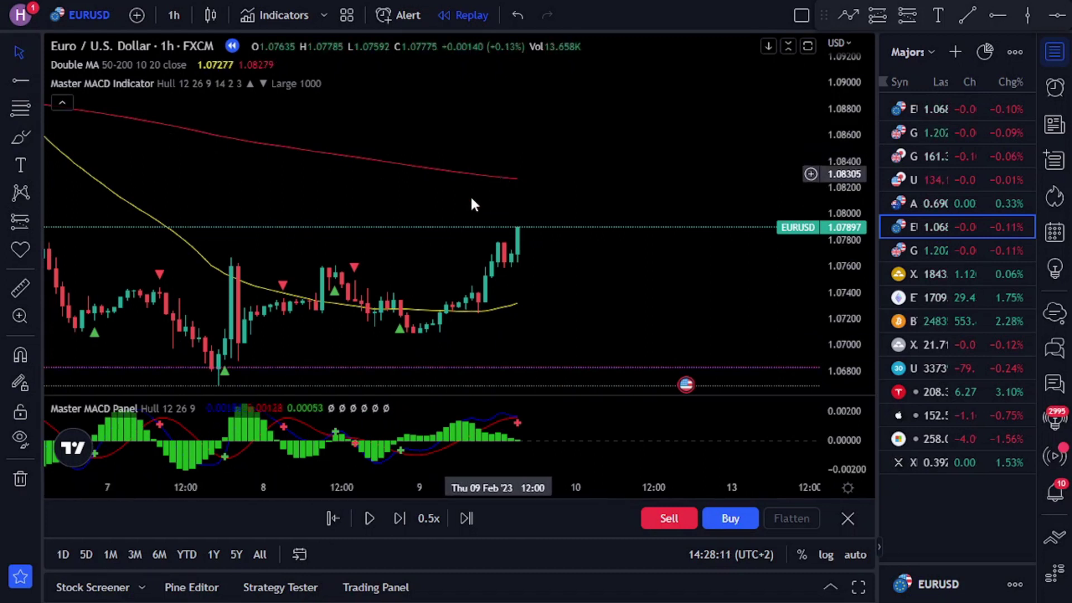
Advance the EURUSD bar replay until the candle after the 9 February sell signal closes, and pause it there
click(377, 517)
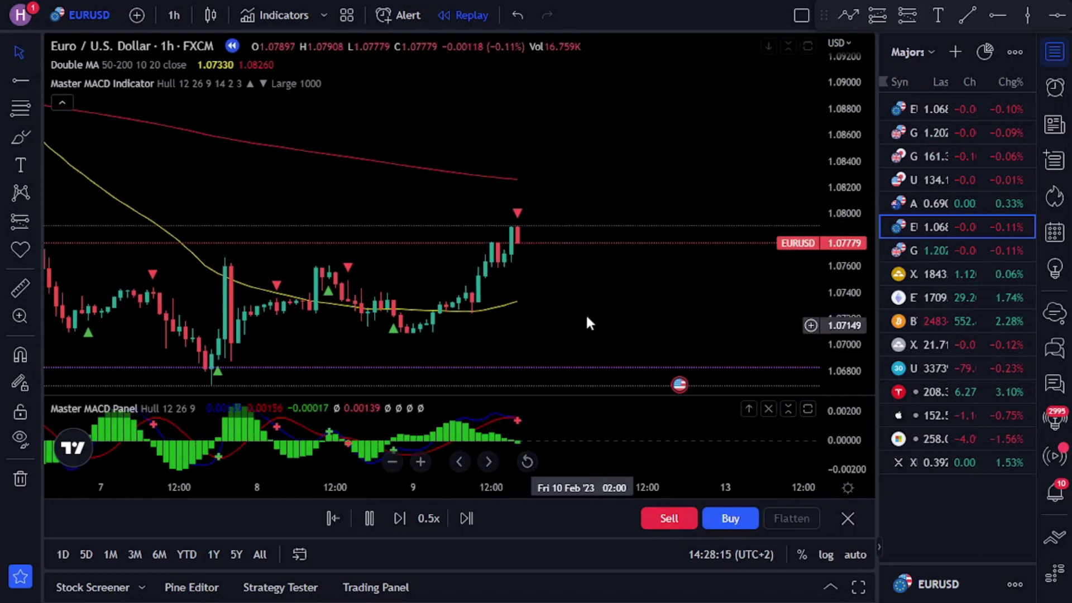
click(369, 518)
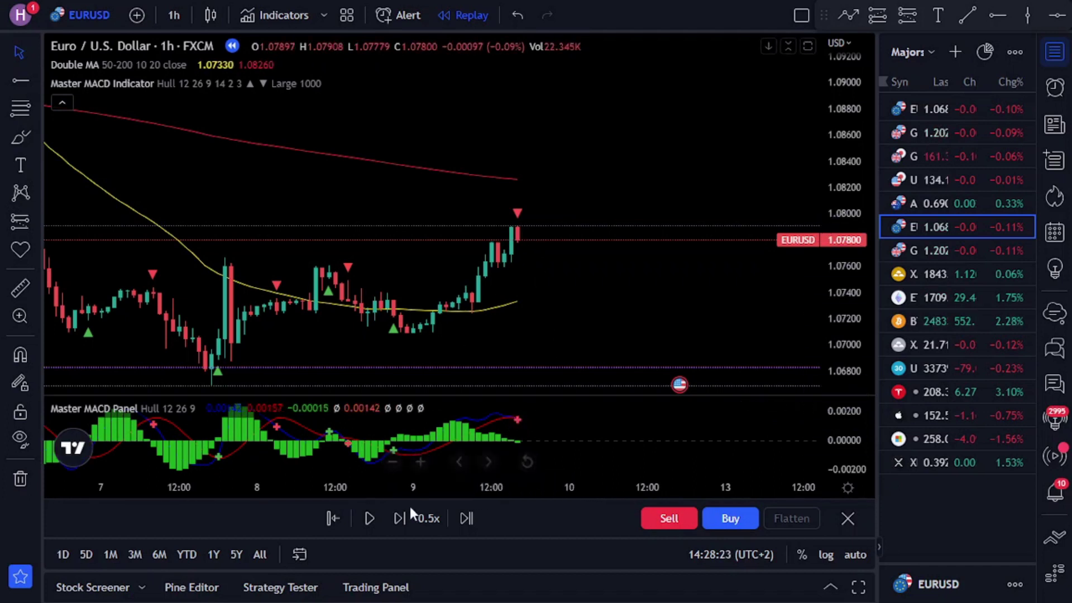
click(369, 522)
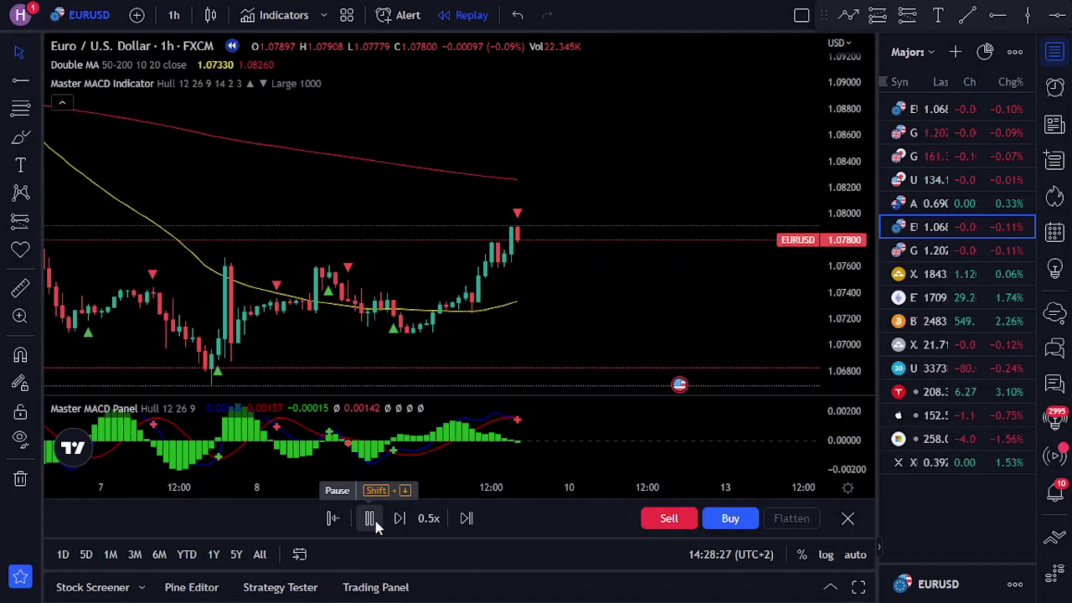
click(374, 519)
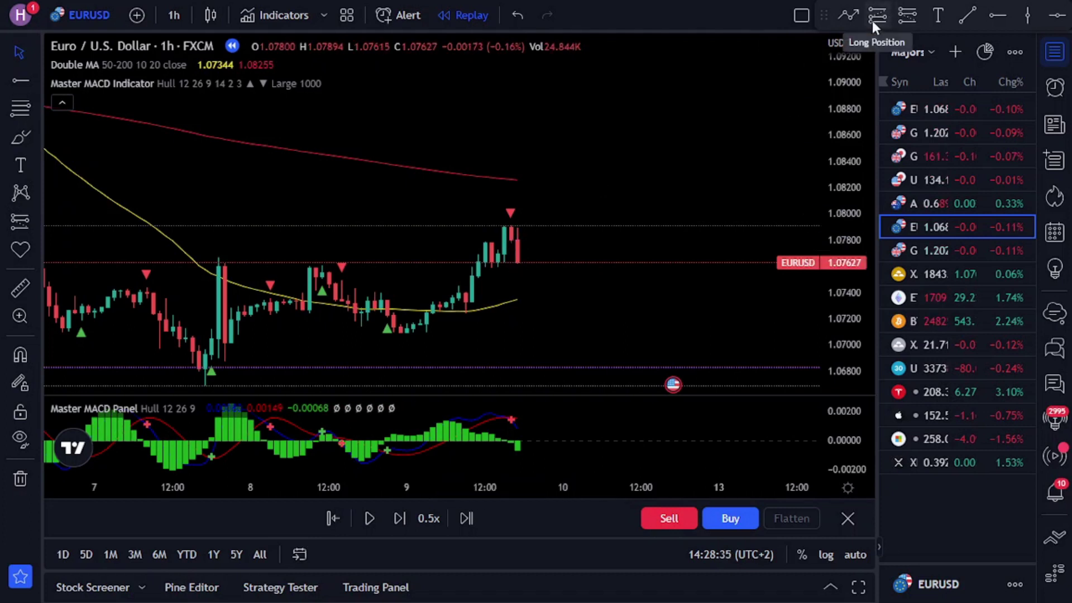
Place a Short Position at the latest candle's close, about 1.0763, with its stop at the red 200 MA, about 1.0826
click(908, 15)
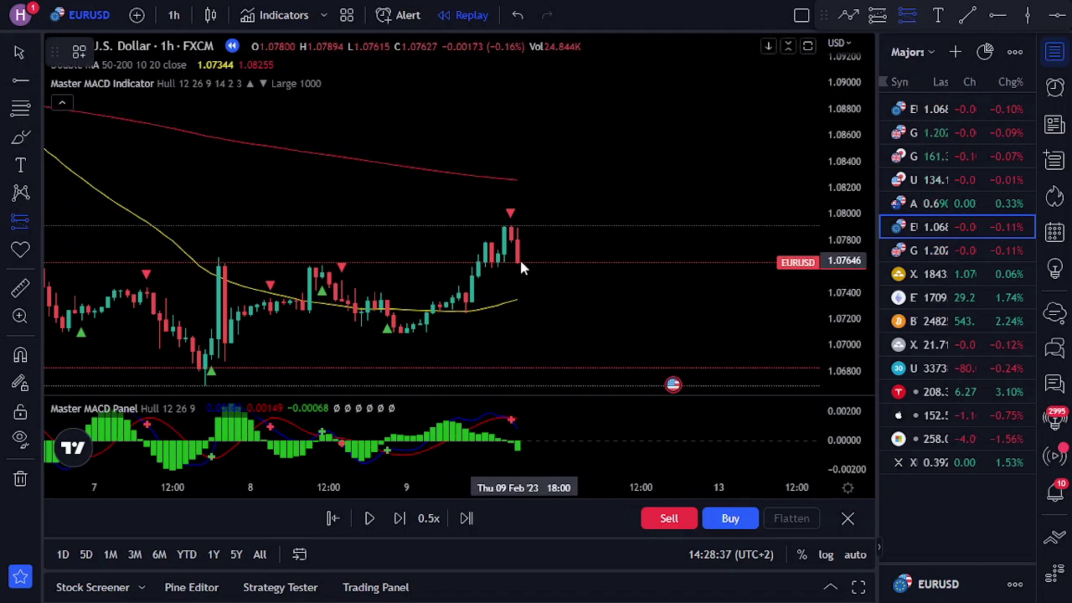
click(518, 262)
drag(518, 229, 517, 180)
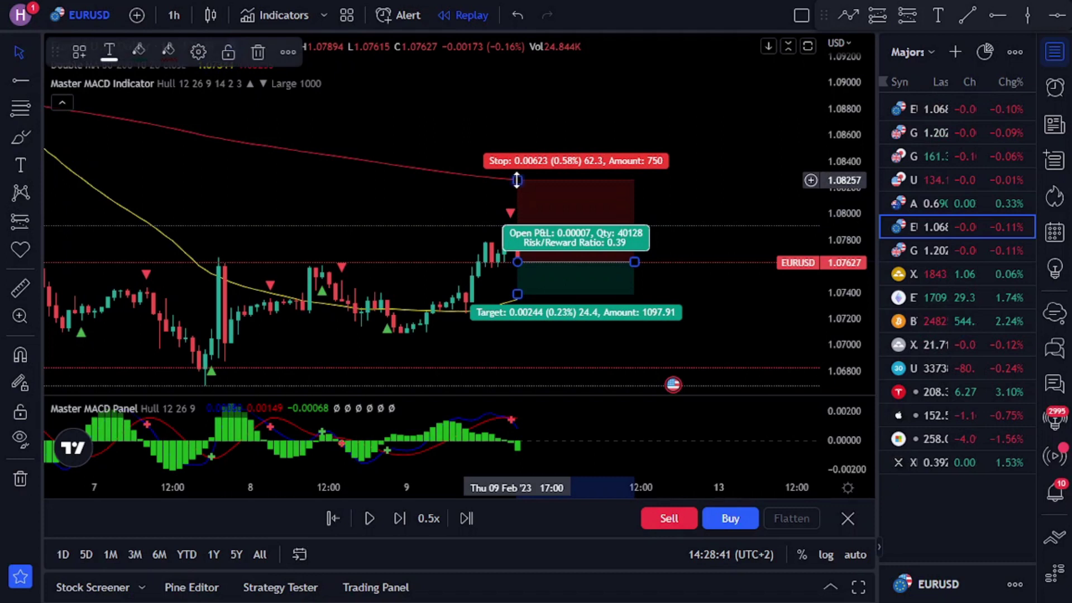
Set the short position's profit level in ticks to twice the stop distance, for a risk/reward ratio of 2
double_click(553, 220)
click(514, 444)
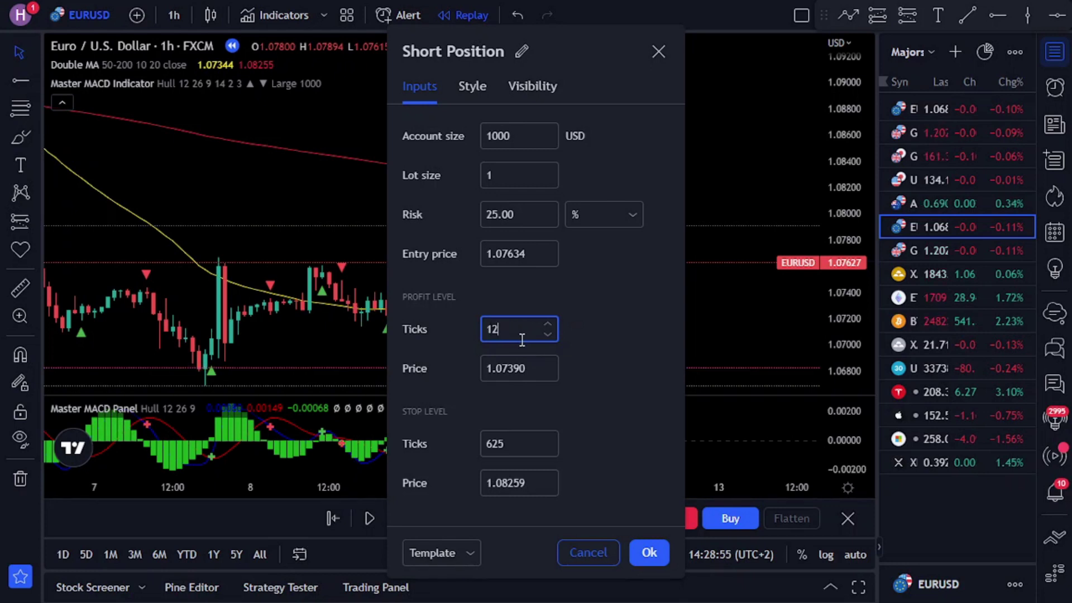
click(649, 552)
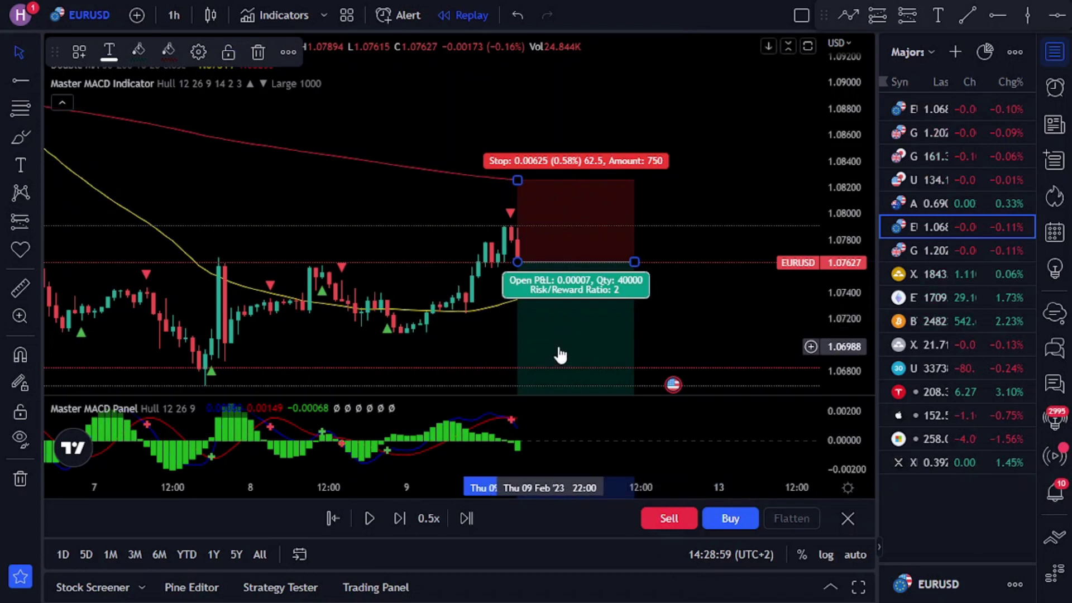
click(672, 314)
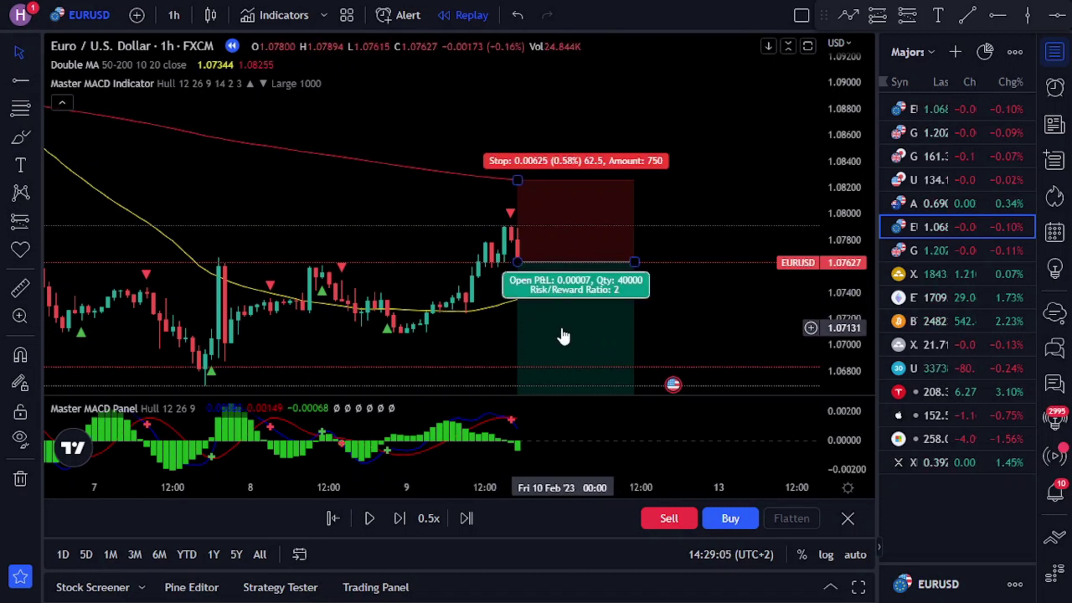
Sell EURUSD at the replay's current price and run the trade forward with the replay speed set to 1x
click(669, 518)
click(363, 520)
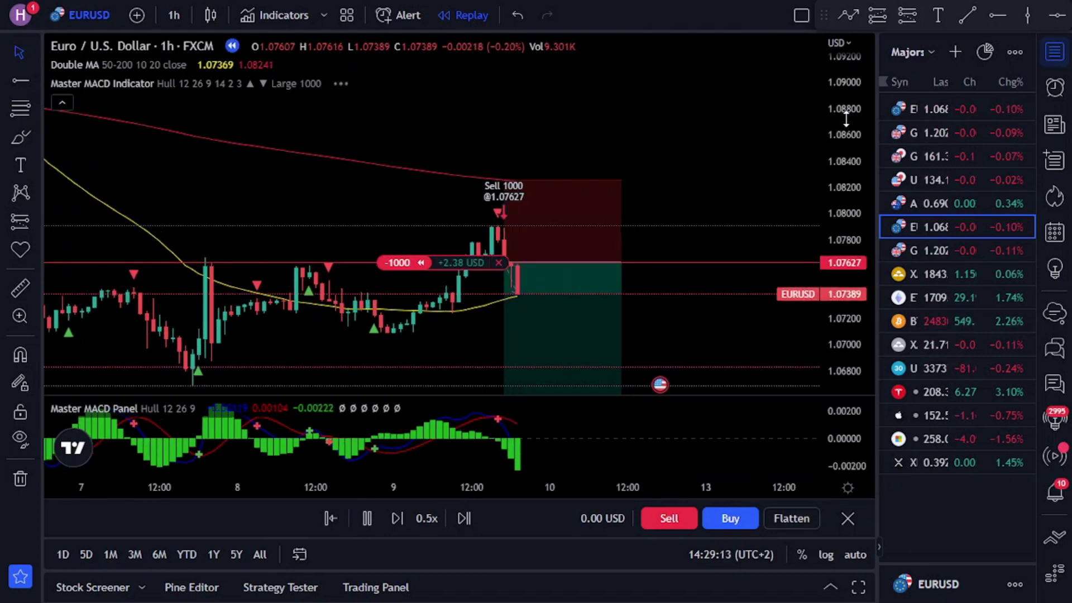
drag(845, 119, 843, 224)
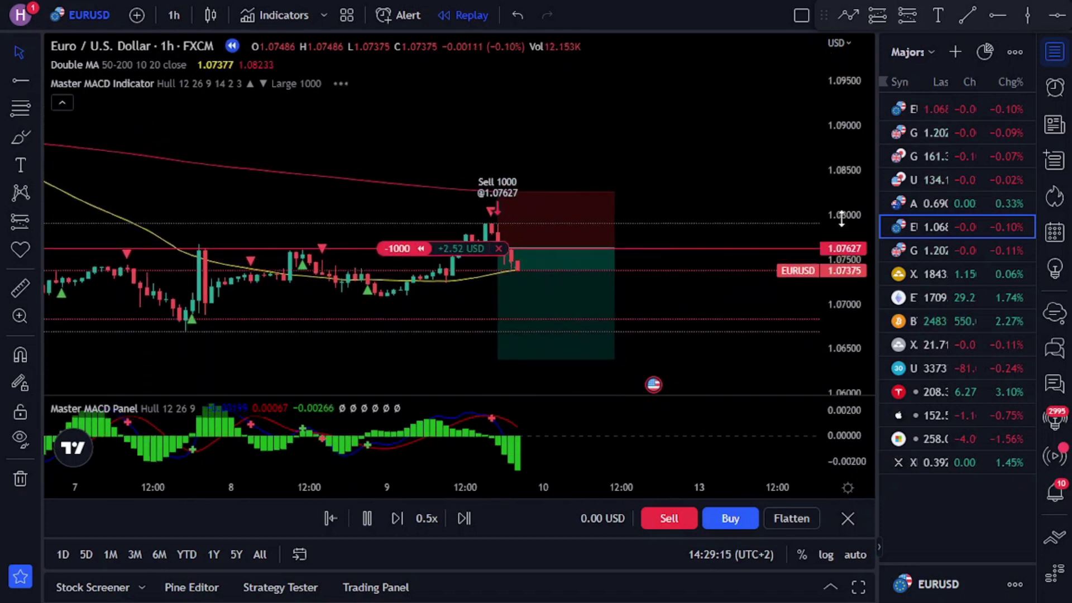
click(427, 518)
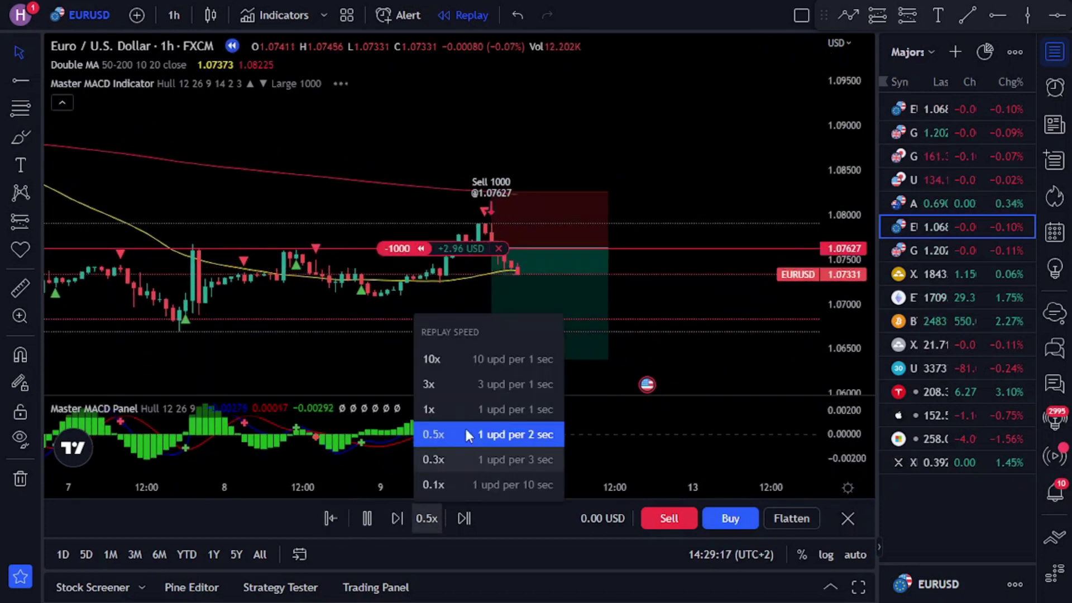
click(455, 407)
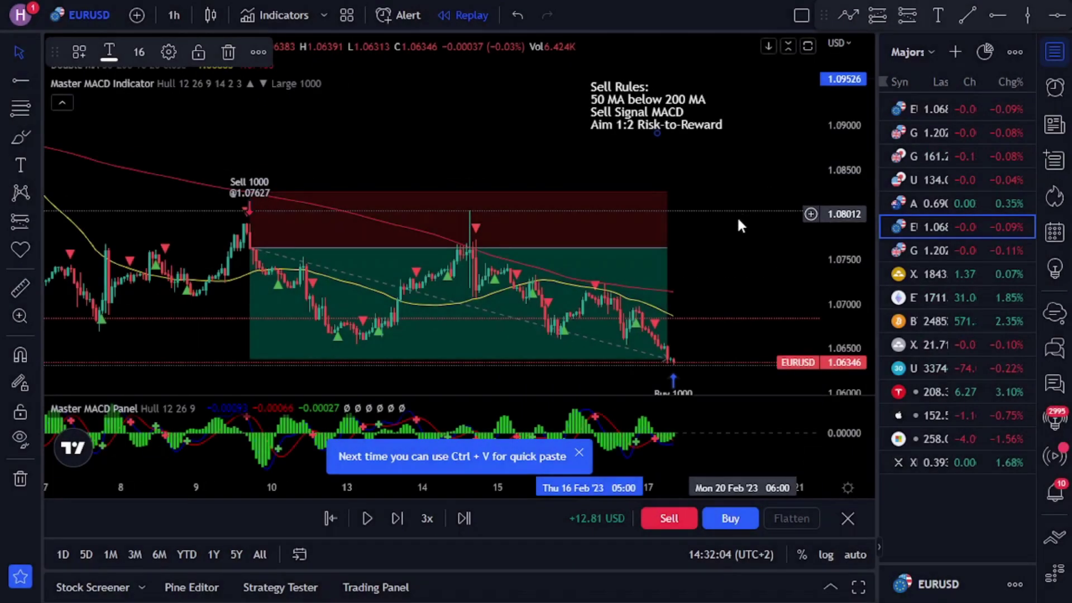
drag(737, 216, 681, 247)
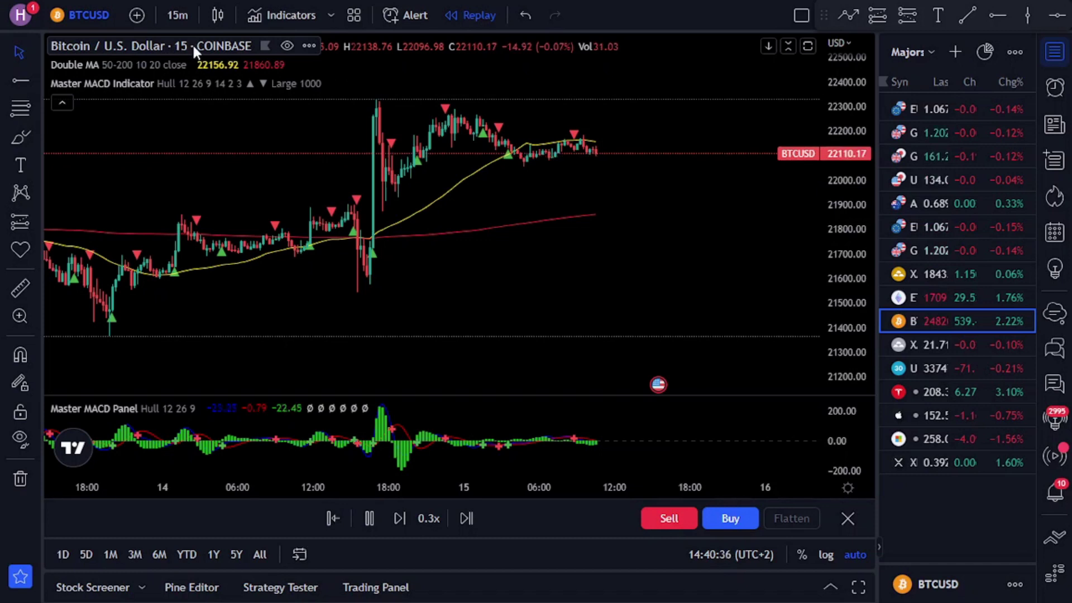
Advance the BTCUSD 15-minute bar replay to the new green buy arrow on 15 February and pause it there
click(378, 518)
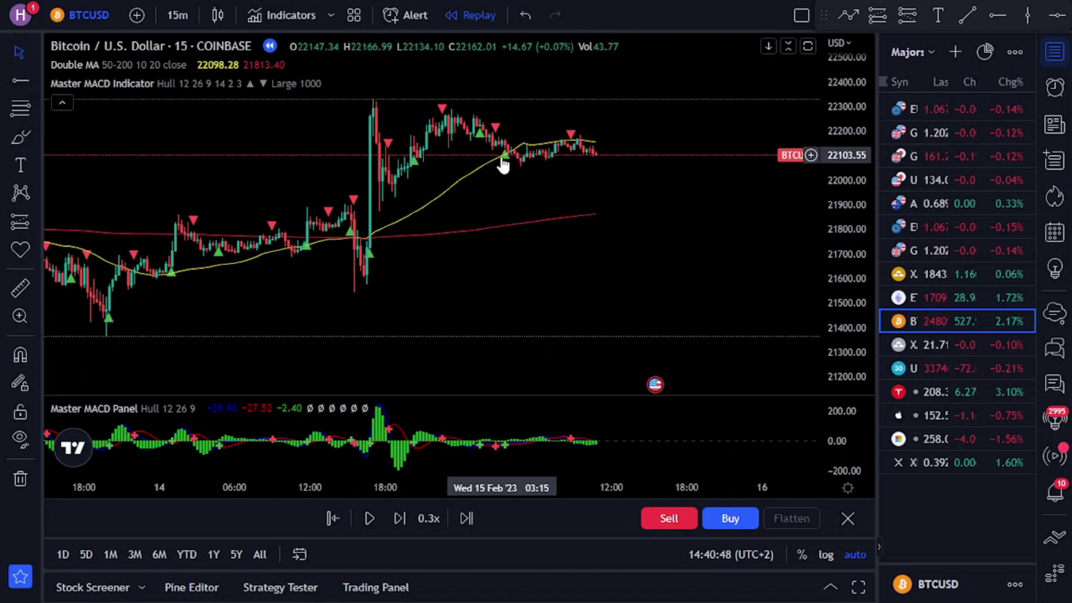
click(369, 518)
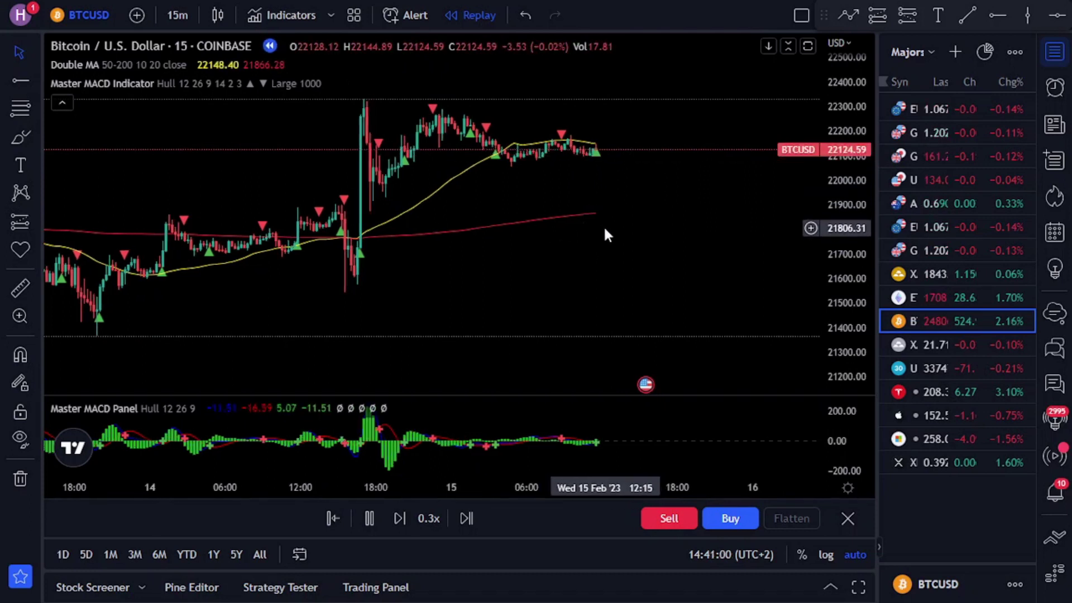
click(374, 521)
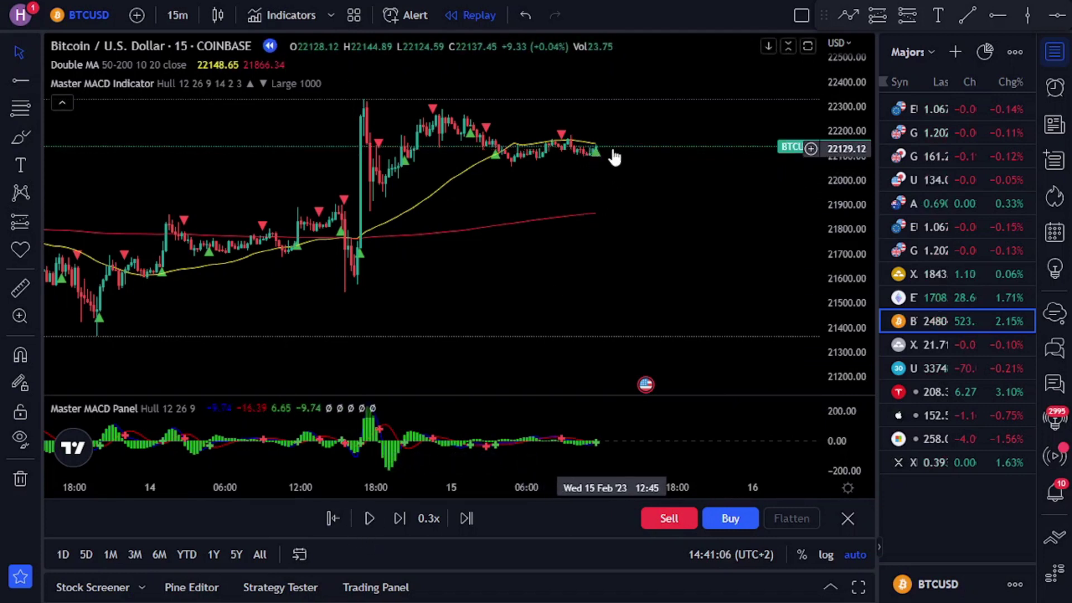
Place a Long Position at the latest BTCUSD candle, about 22154.69, with its stop at the red 200 MA, about 21867.04
click(883, 19)
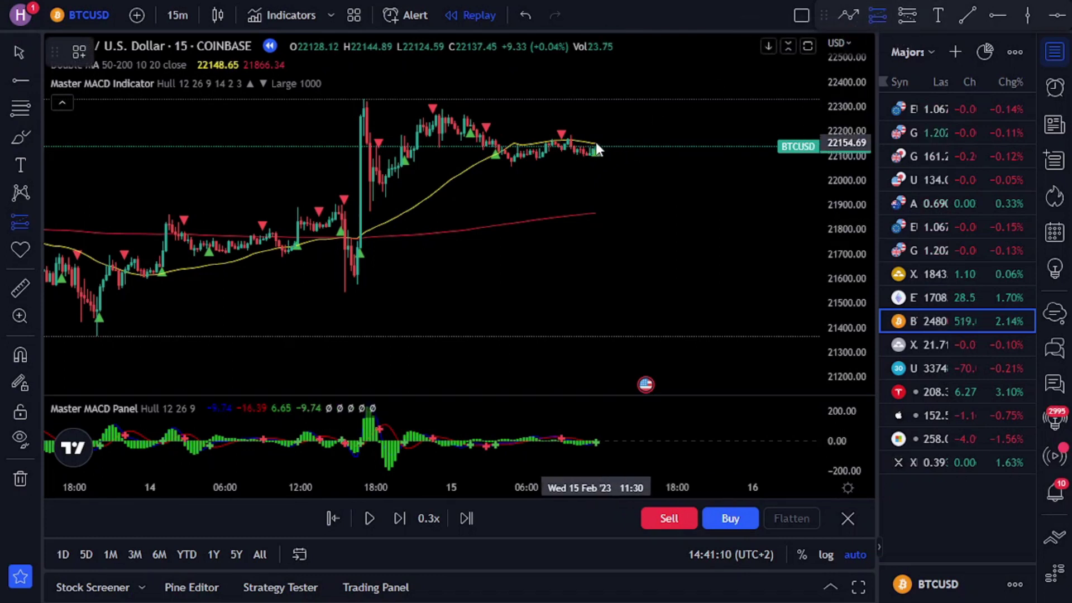
click(596, 142)
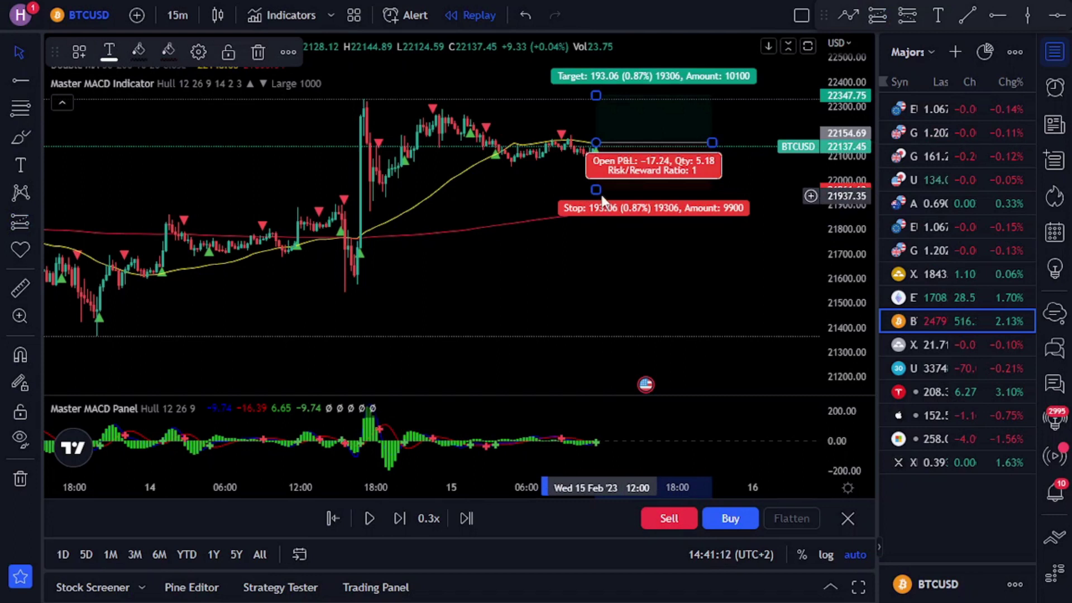
drag(595, 191, 601, 212)
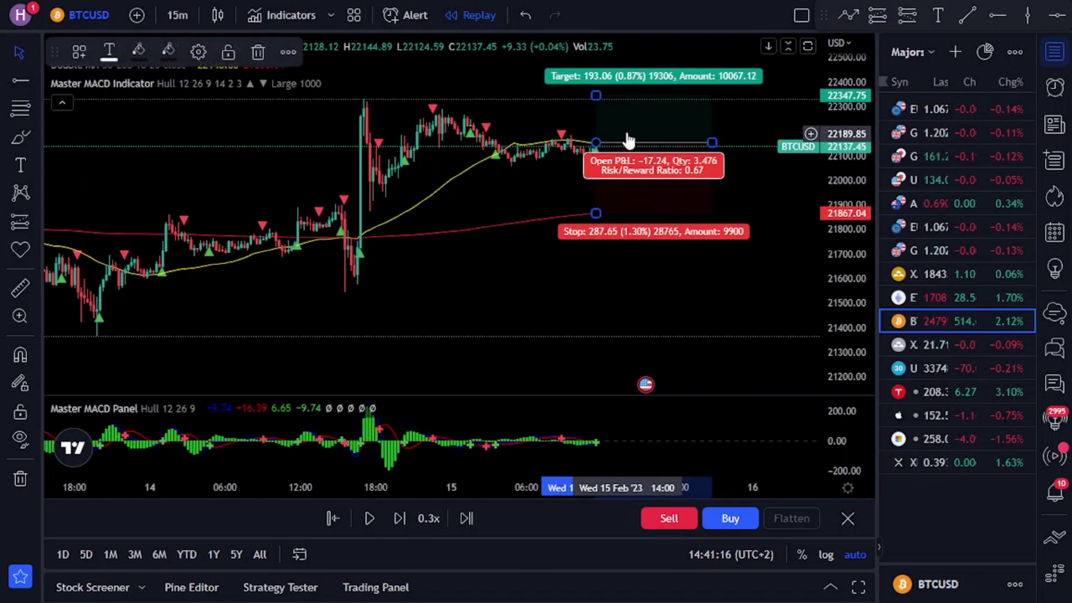
Raise the long position's profit target to about 22733.40, for a risk/reward ratio of about 2
drag(597, 96, 596, 37)
drag(843, 57, 842, 106)
mouse_move(597, 142)
mouse_down()
mouse_move(599, 109)
mouse_move(605, 126)
mouse_up()
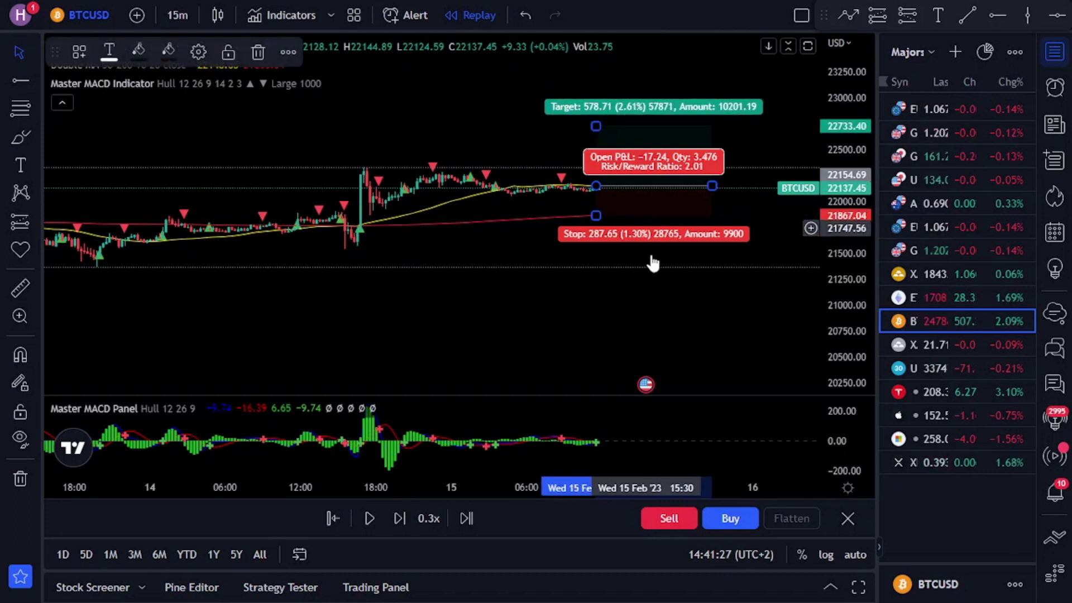
double_click(667, 290)
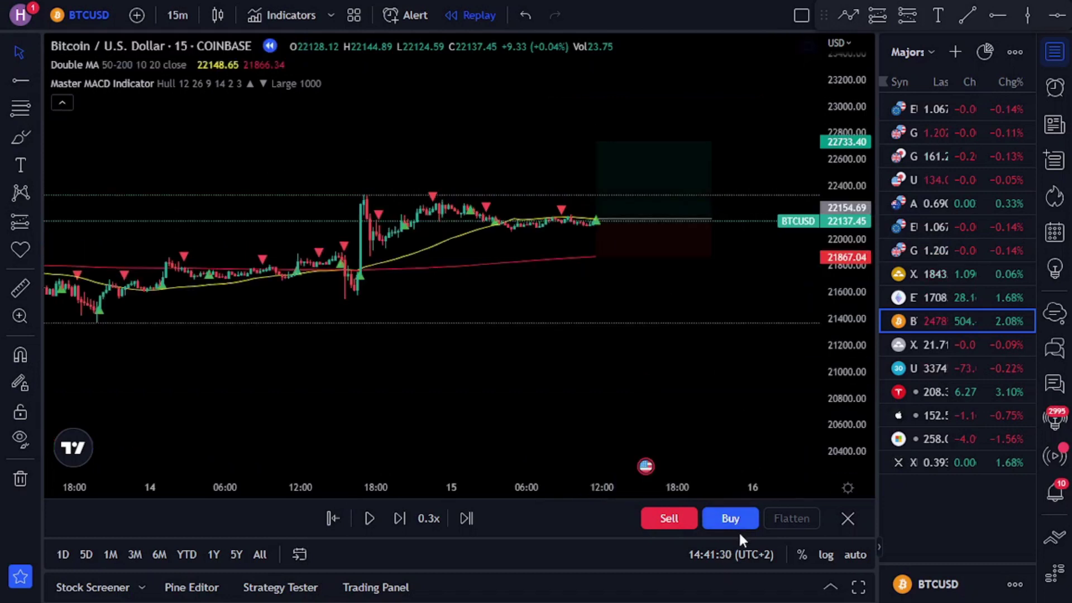
Buy BTCUSD at the replay's current price and run the trade forward with the replay speed set to 1x
click(731, 519)
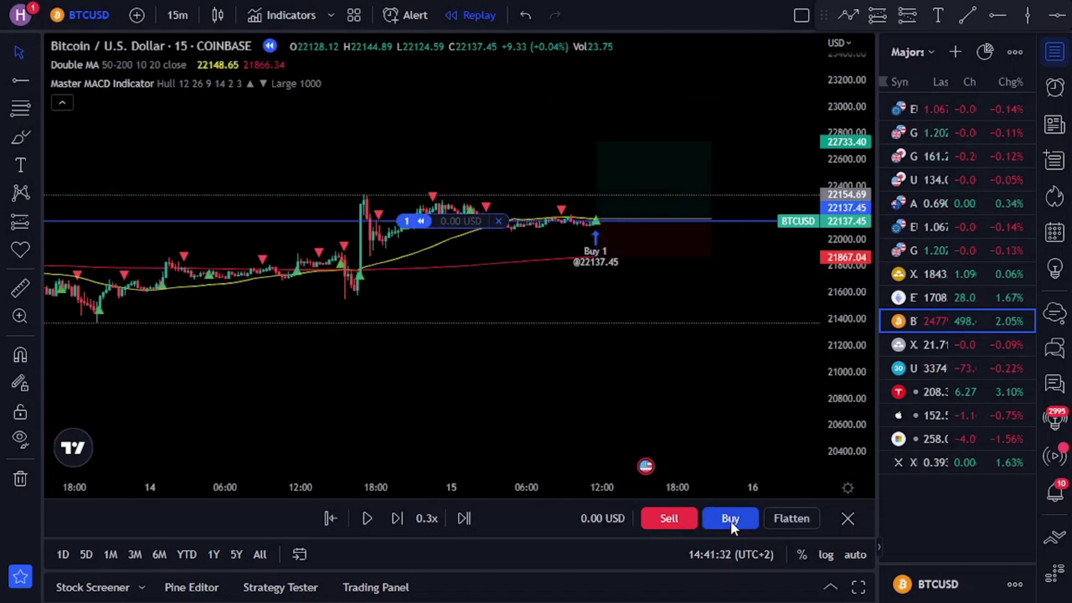
click(428, 518)
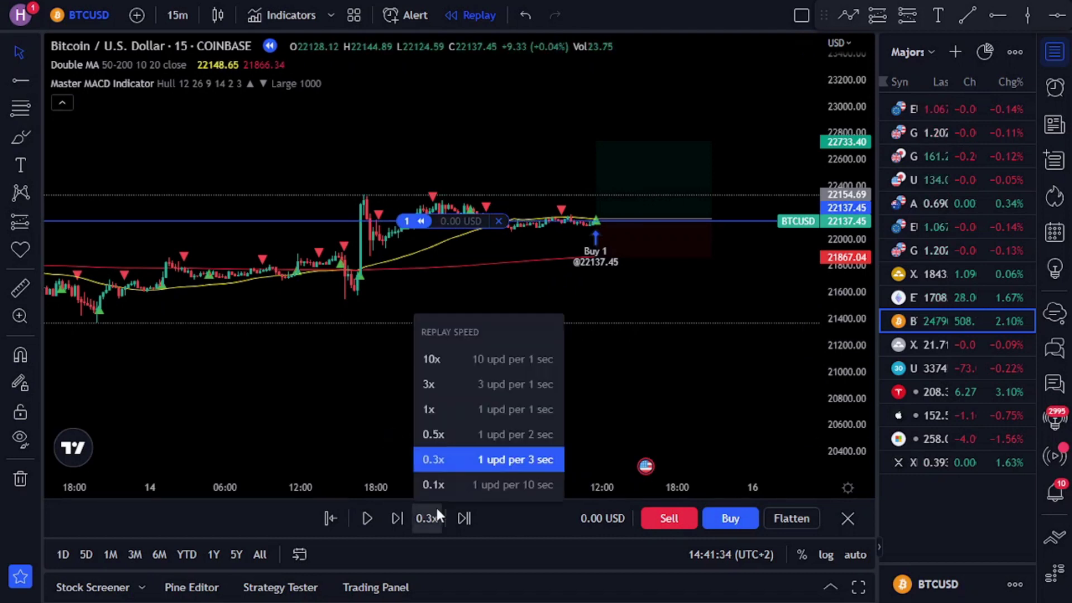
click(447, 406)
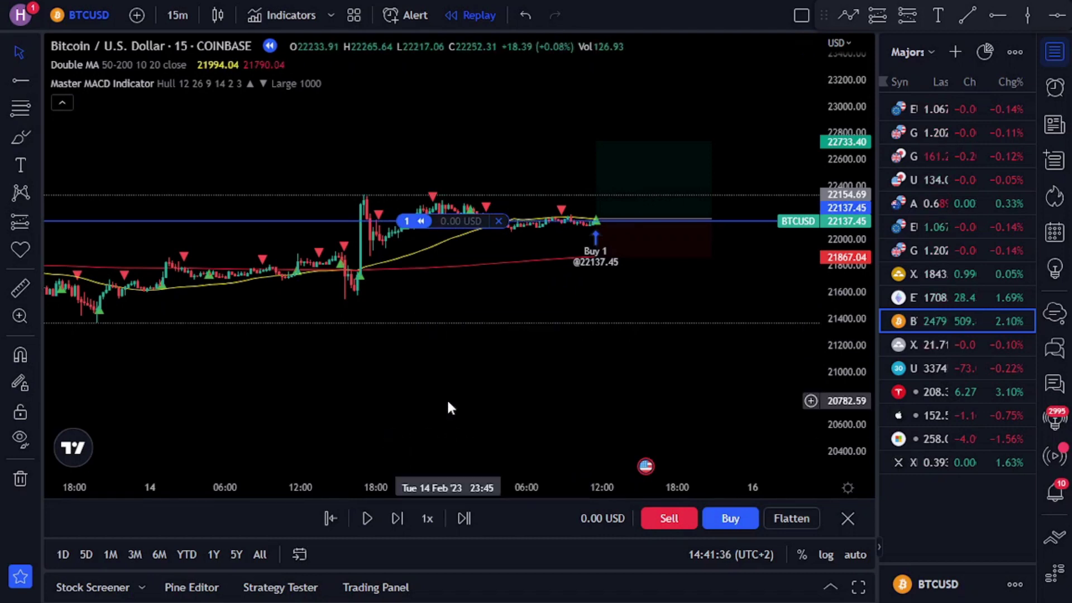
click(367, 518)
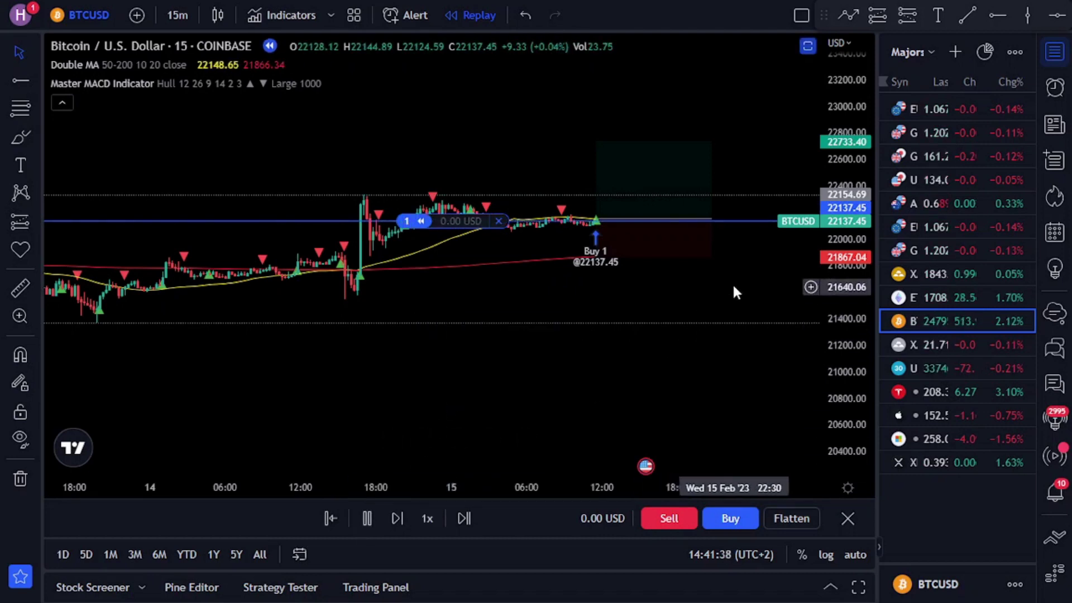
Extend the long position forward in time to the early hours of 16 February while the replay runs
click(709, 242)
drag(710, 221, 775, 215)
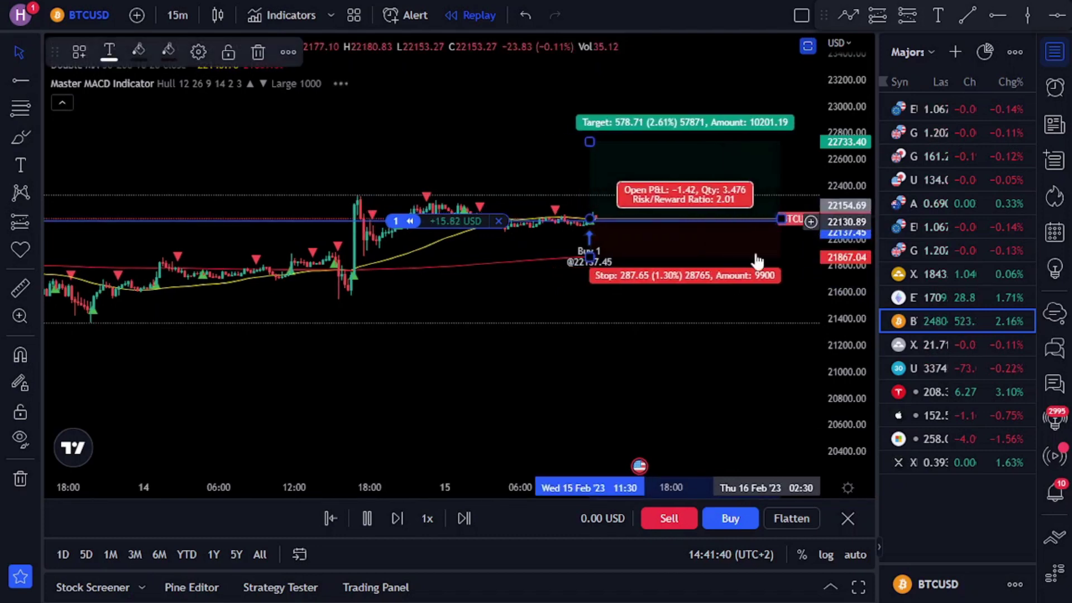
click(697, 330)
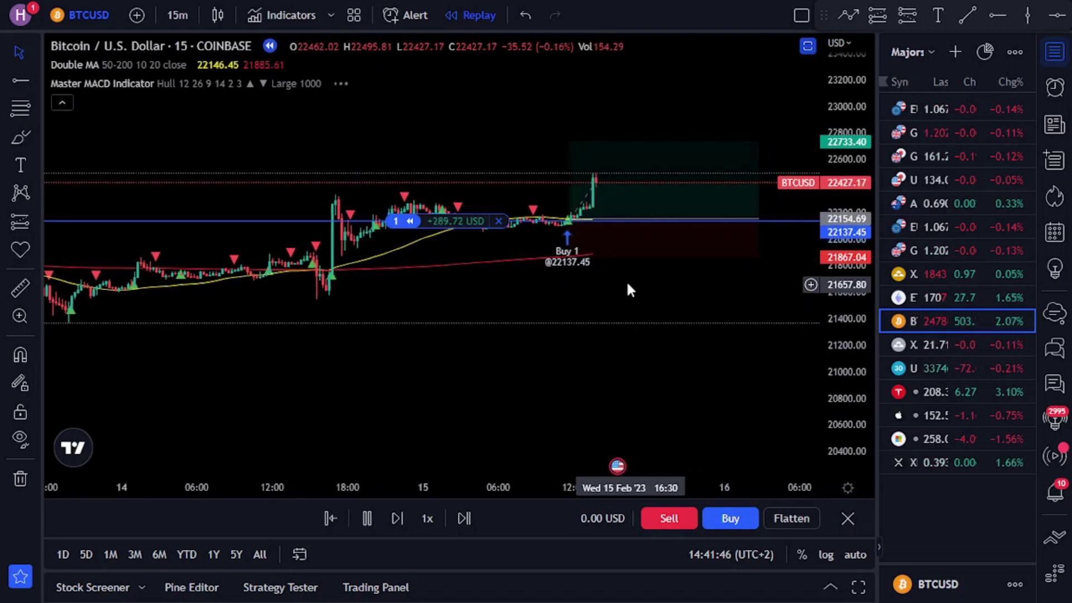
Close the open BTCUSD buy trade once price passes the profit target, and pause the replay
click(498, 220)
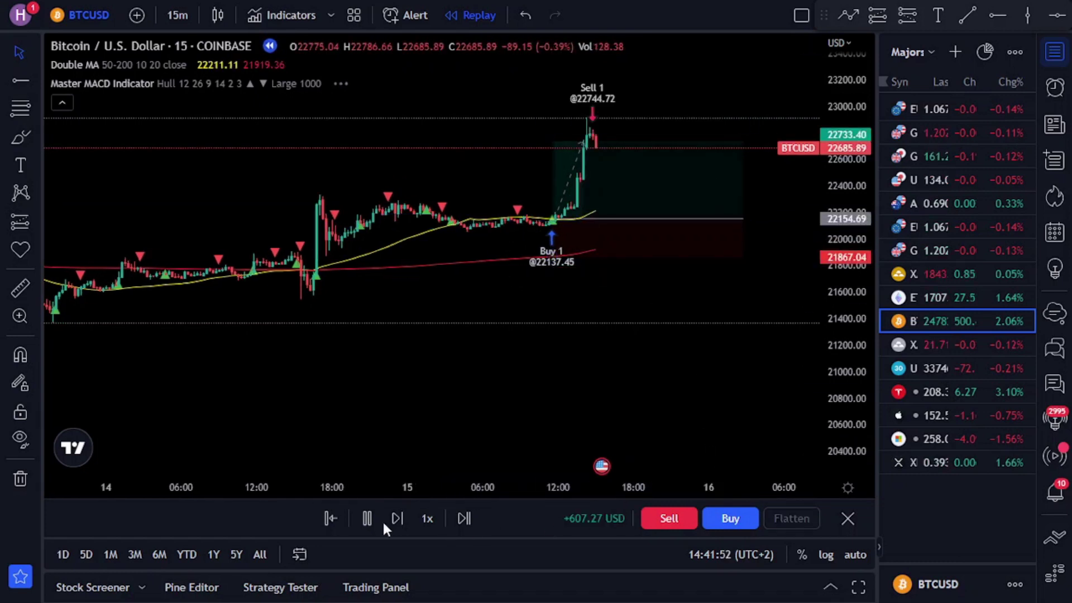
click(364, 518)
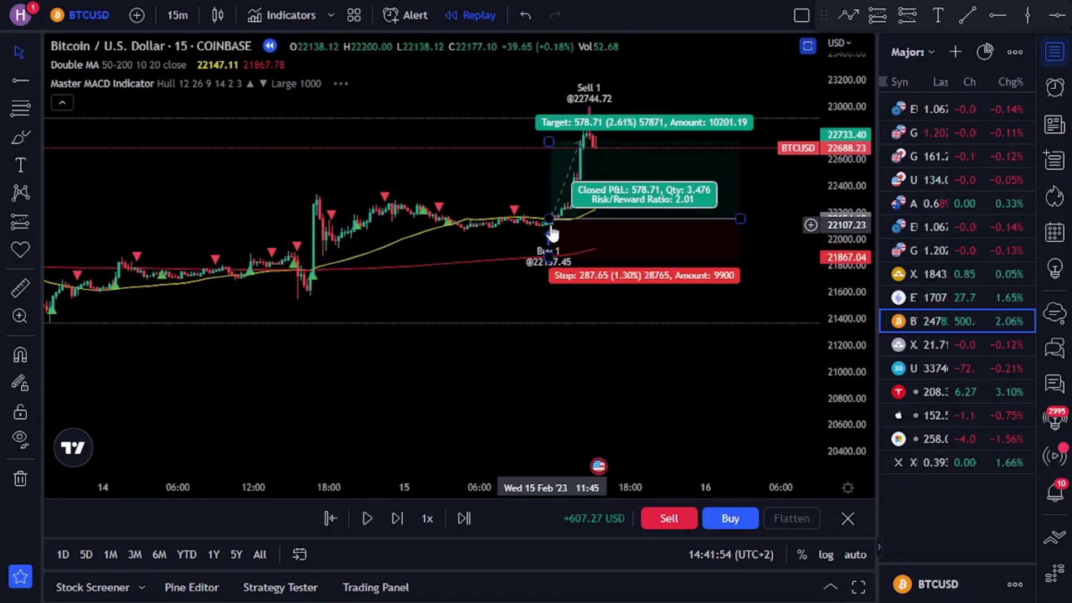
Shorten the long position so its far end falls near the candles that reached the profit target
mouse_move(741, 219)
mouse_move(742, 218)
mouse_down()
mouse_move(564, 220)
mouse_move(584, 225)
mouse_up()
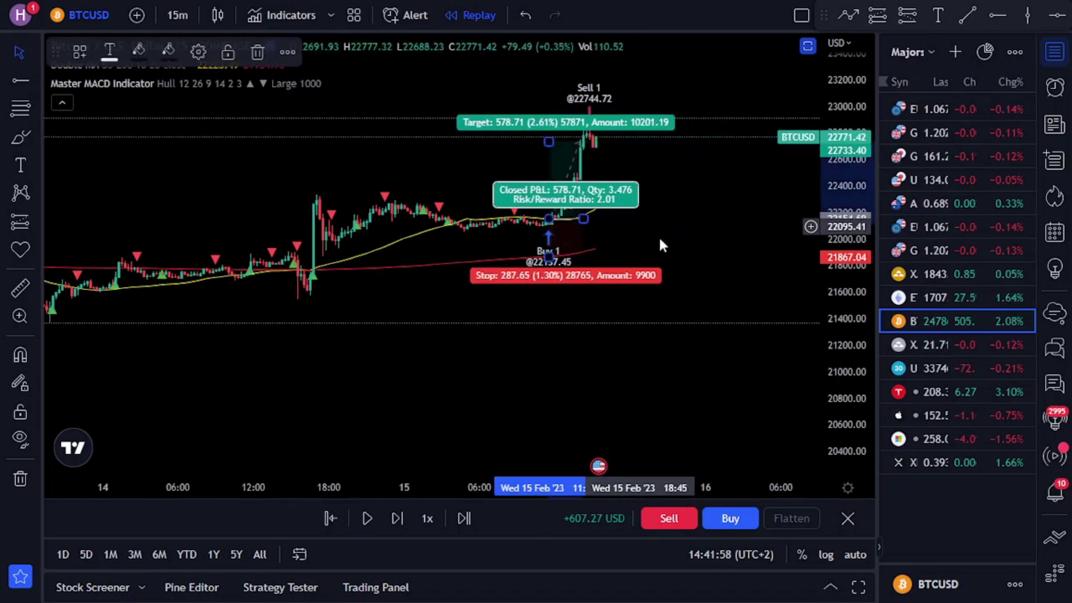